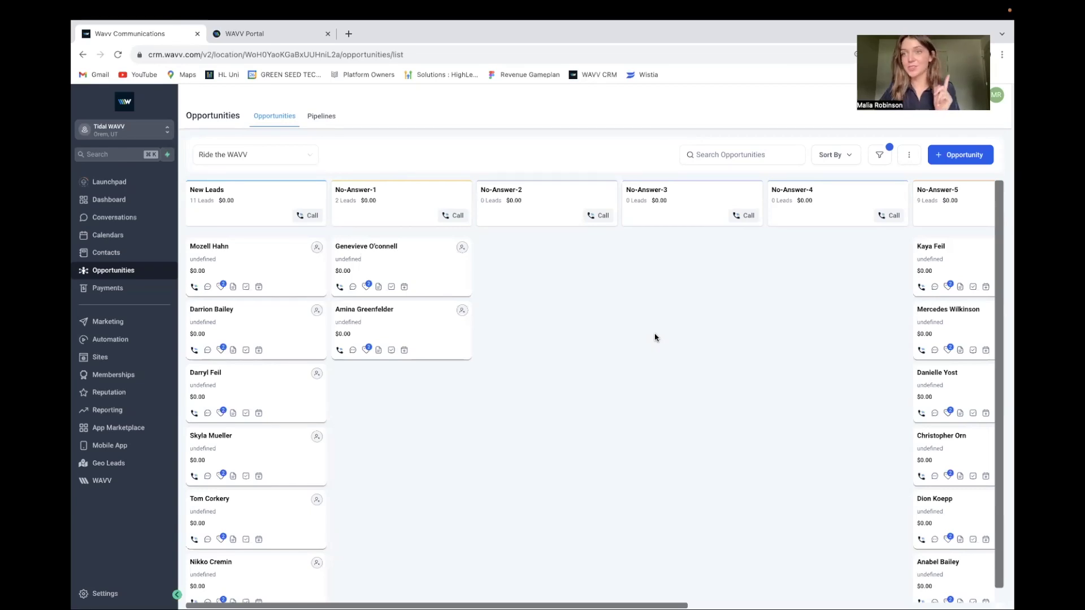
Start a dialing campaign for the New Leads stage using computer audio
left_click(299, 217)
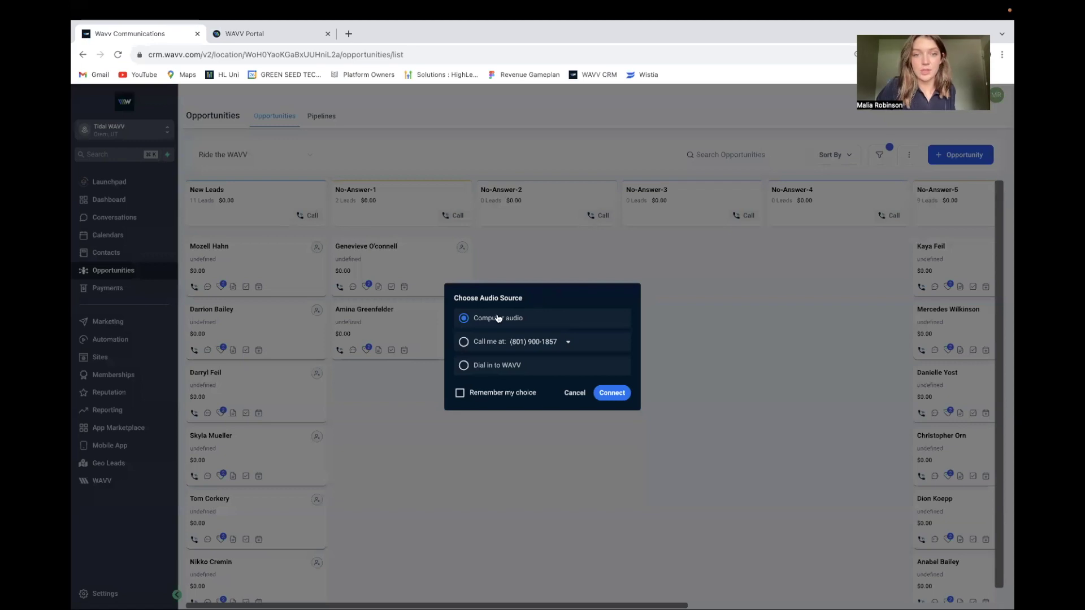
left_click(613, 393)
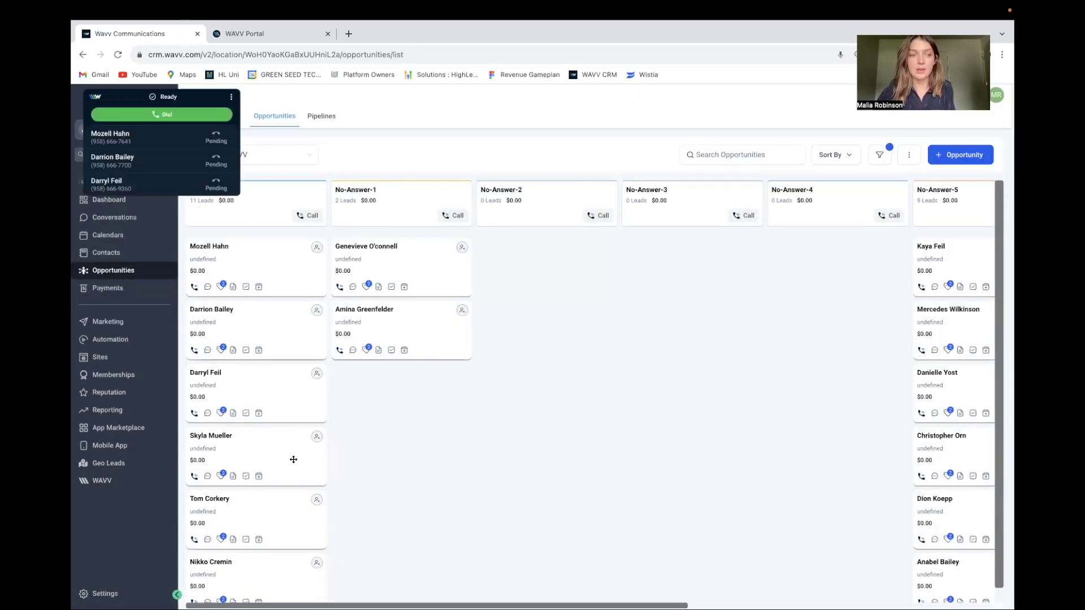
left_click(195, 115)
left_click(195, 115)
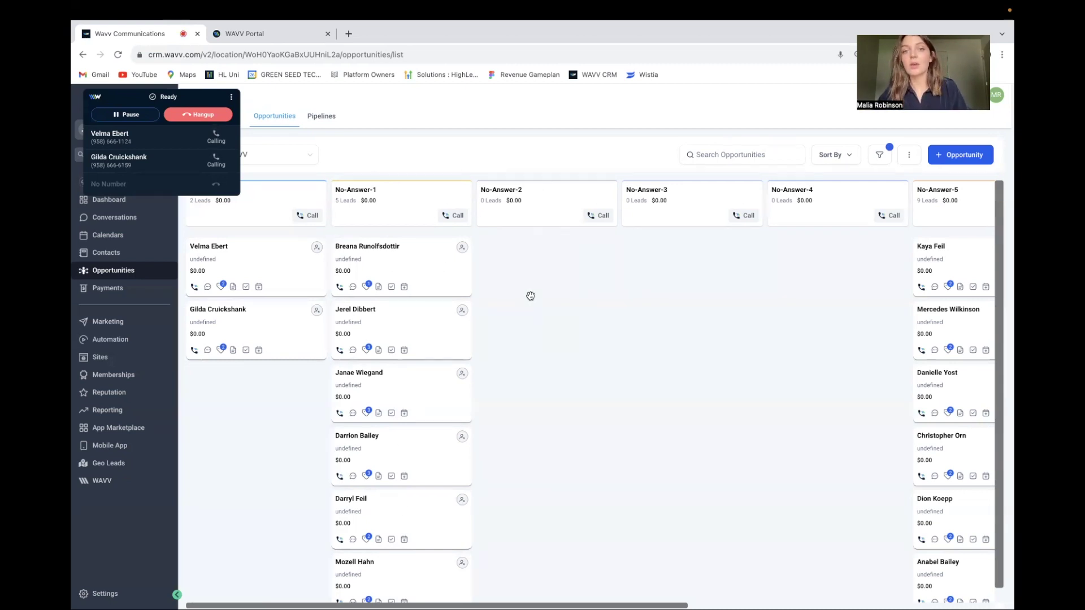
Return from the contact record to the opportunities board and close the dialer
scroll(717, 305, "right", 3)
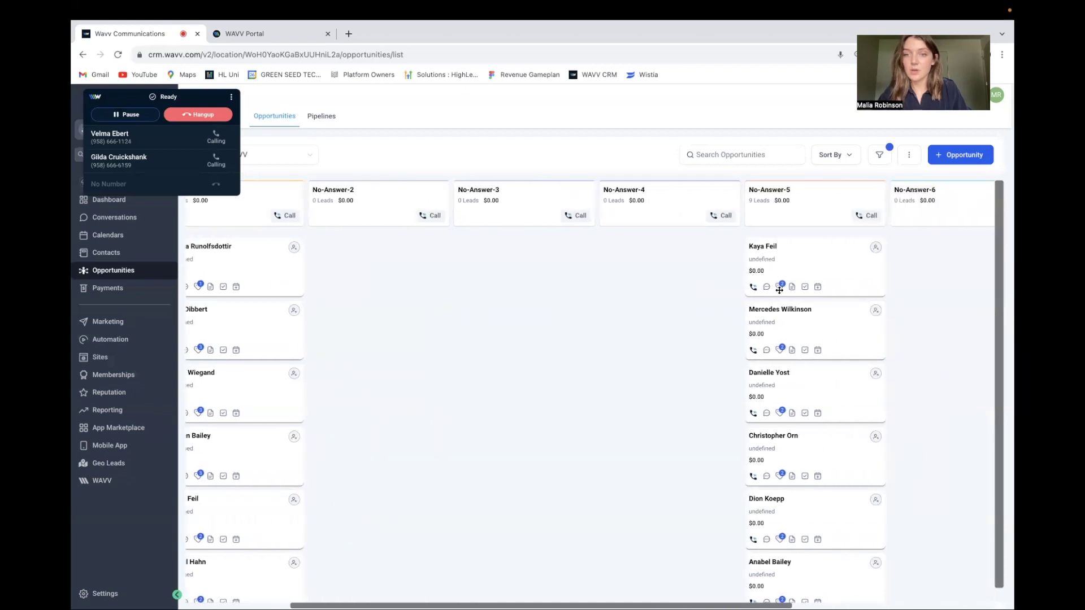
left_click(806, 308)
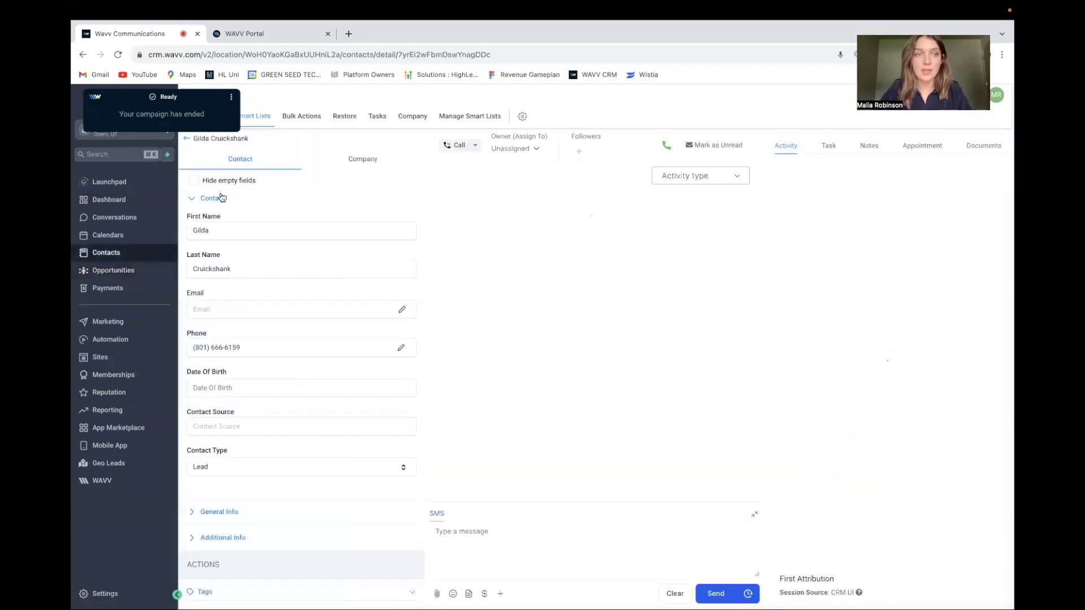
key("alt+Left")
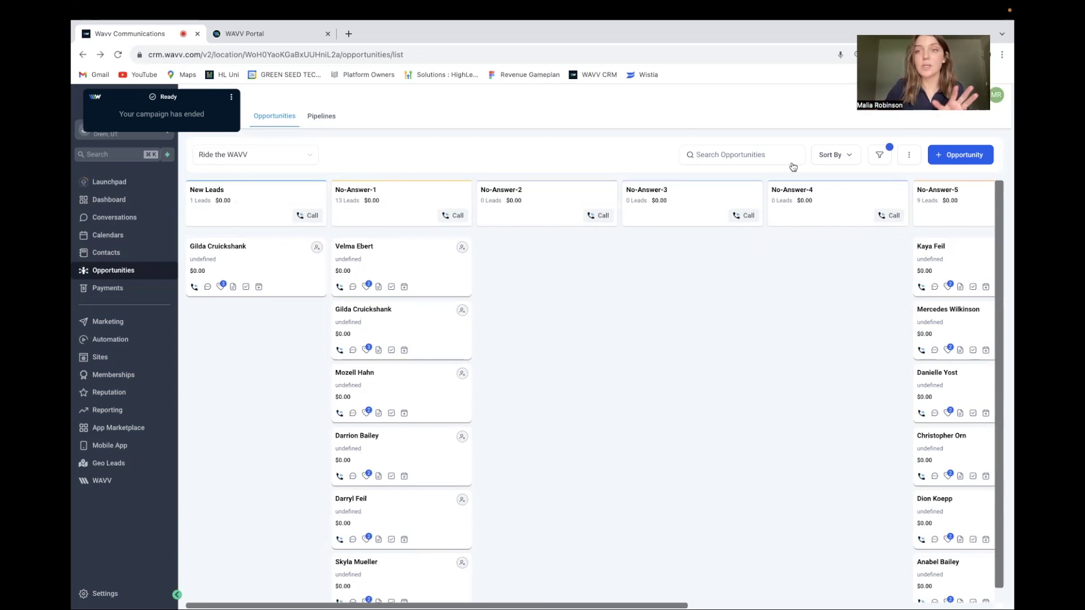
left_click(231, 97)
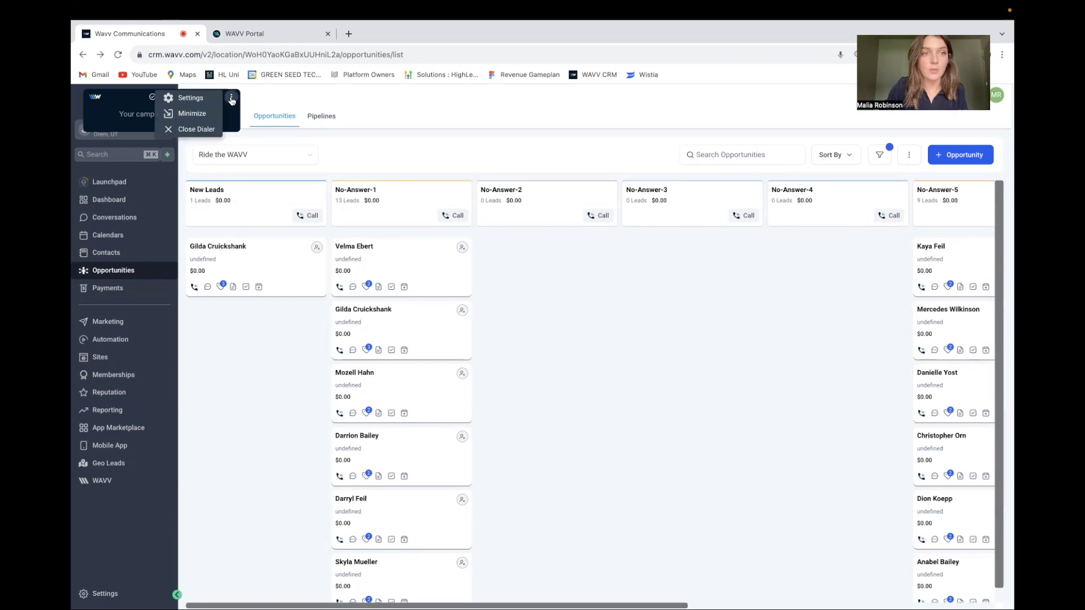
left_click(186, 129)
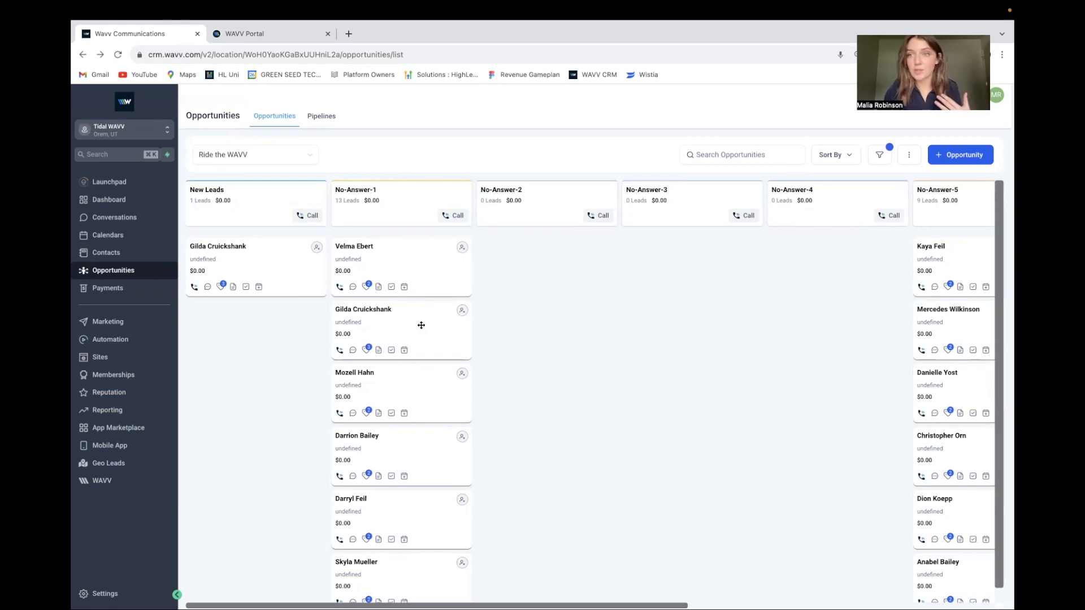
View the Appointment-Set Pipeline and switch back to the Ride the WAVV pipeline
left_click(279, 161)
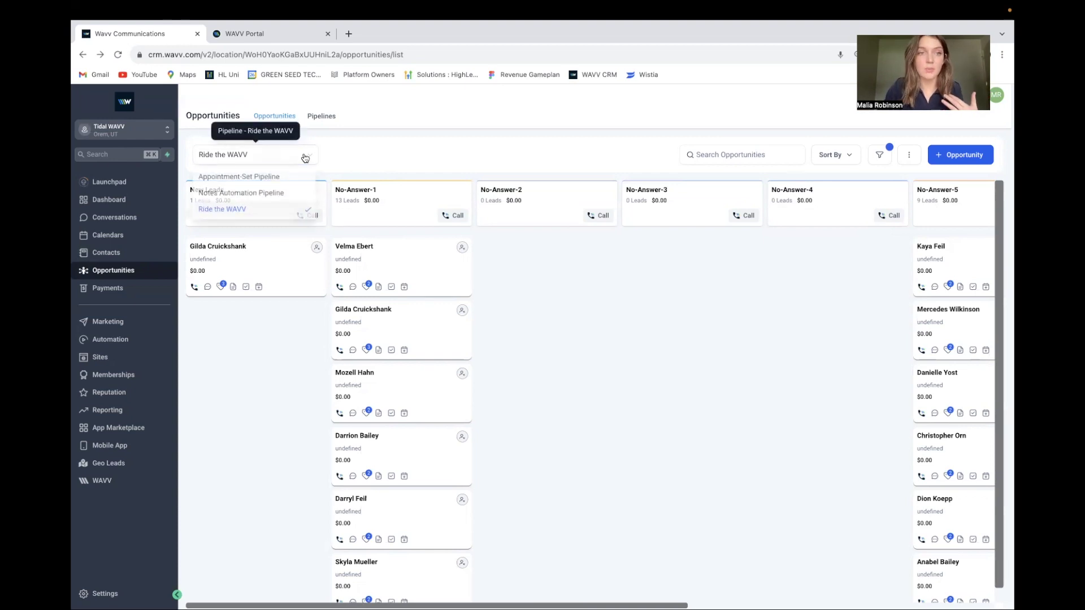
left_click(274, 177)
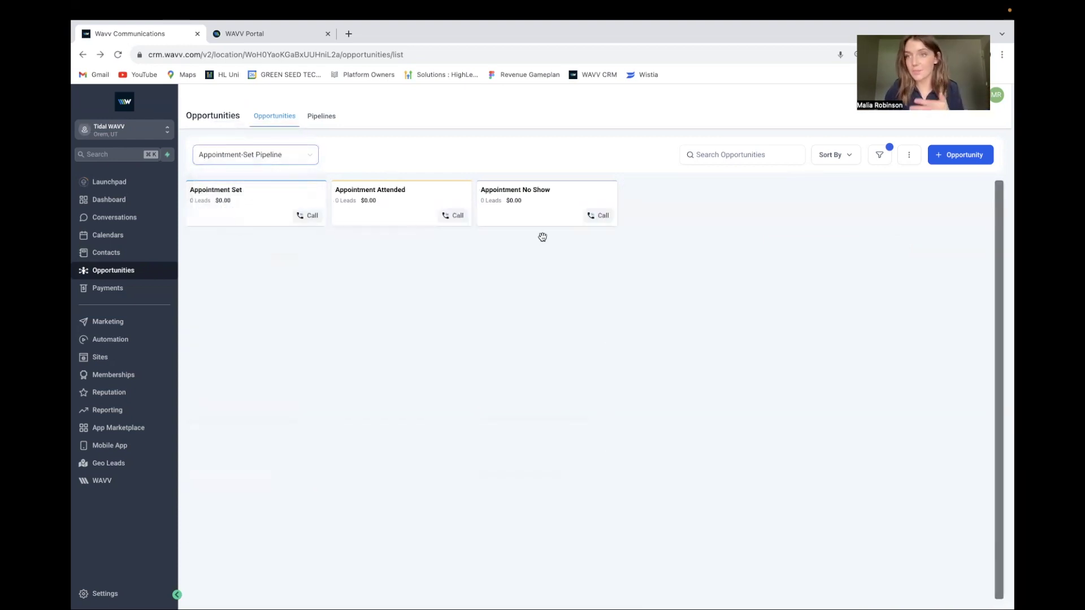
left_click(314, 158)
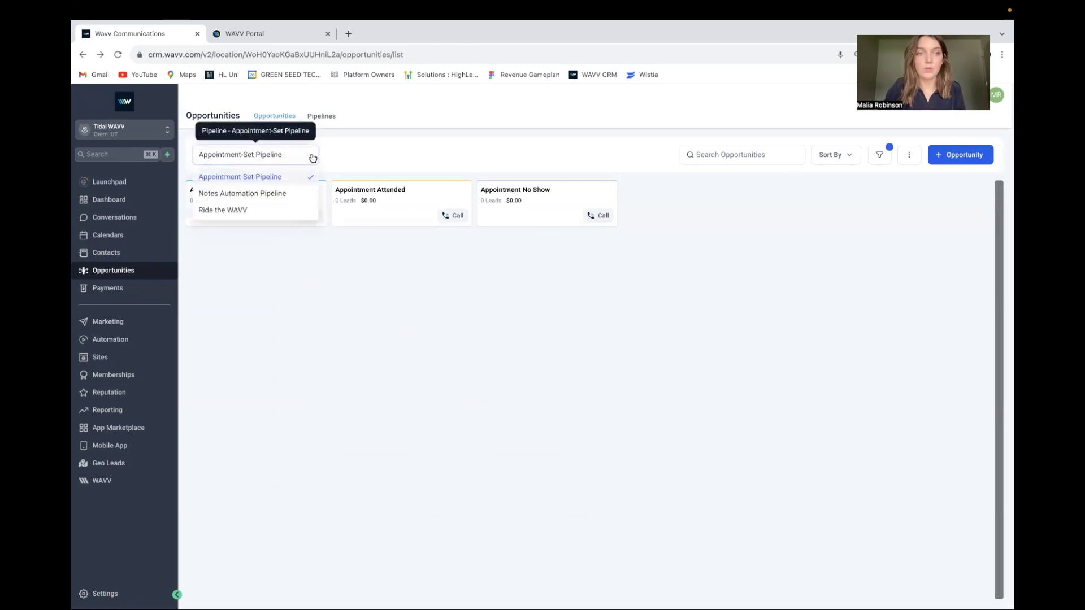
left_click(274, 211)
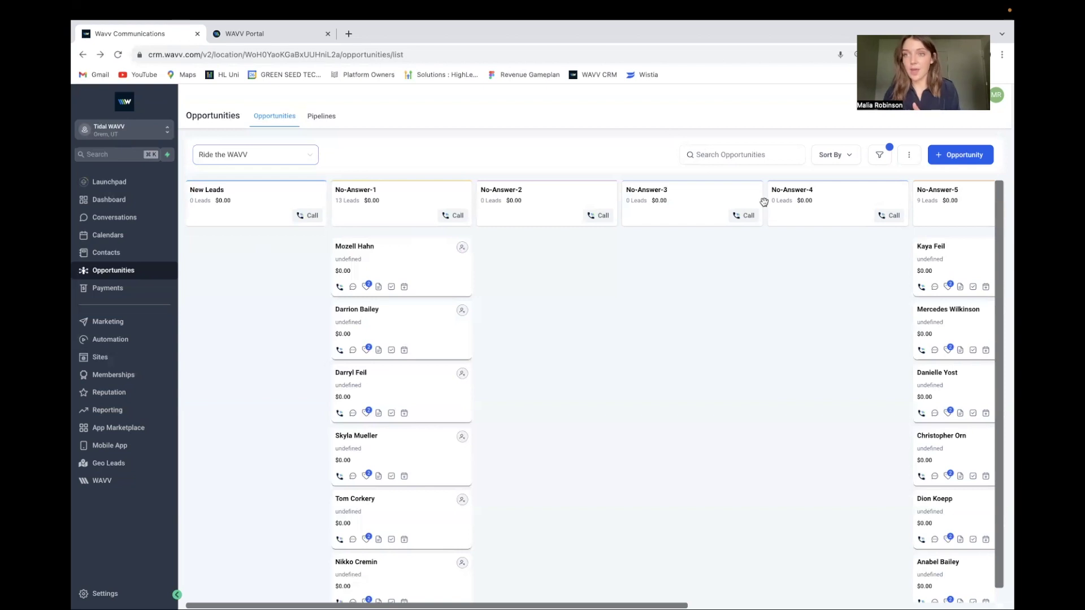
Switch to the agency view and review the Call Dispositions and their tags in the WAVV admin settings
left_click(167, 135)
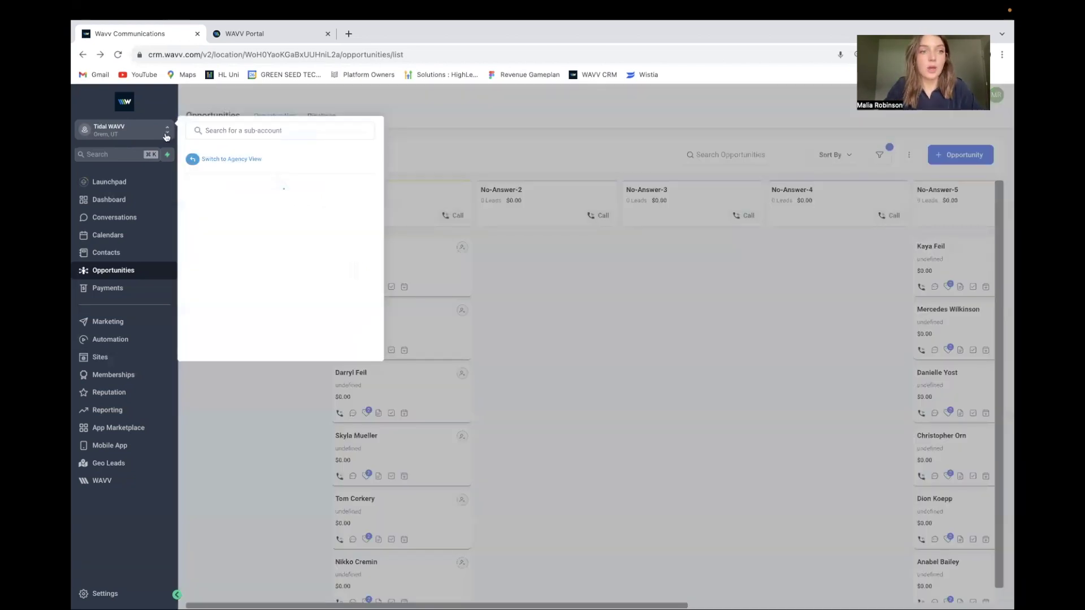
left_click(245, 160)
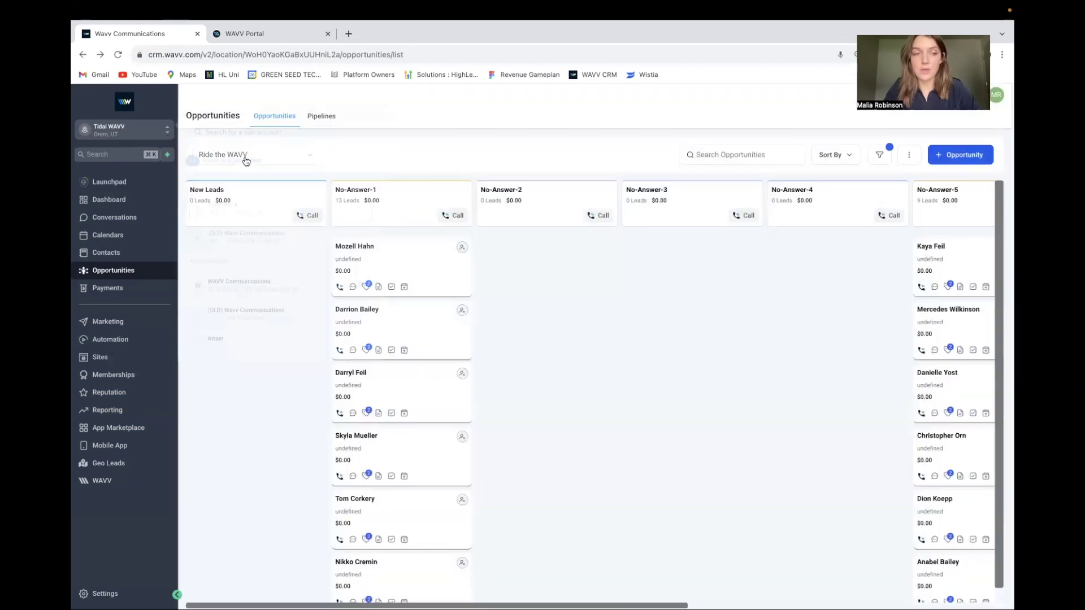
left_click(101, 477)
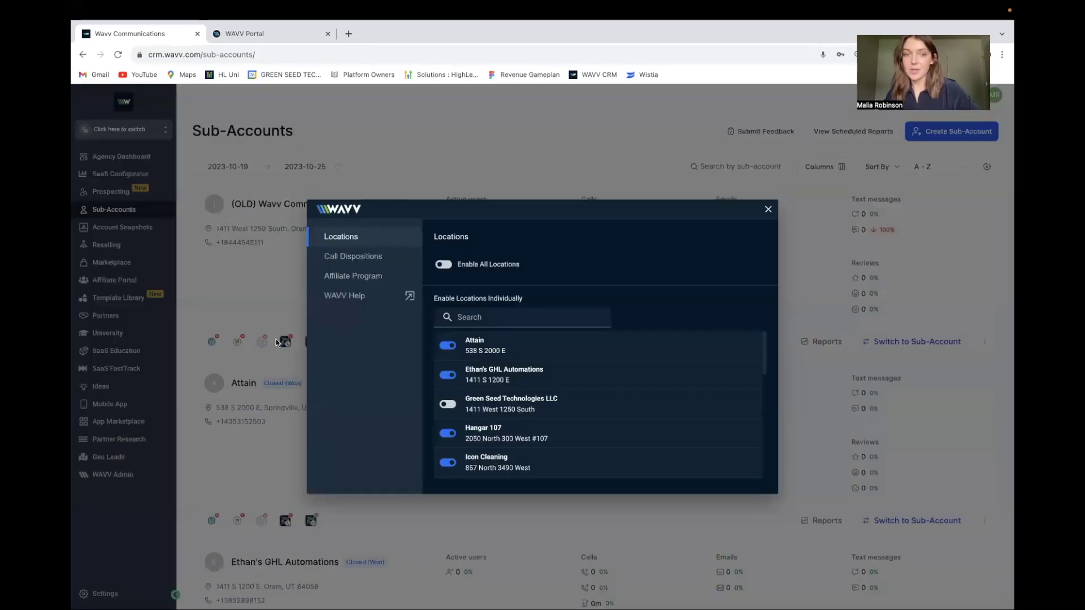
left_click(370, 256)
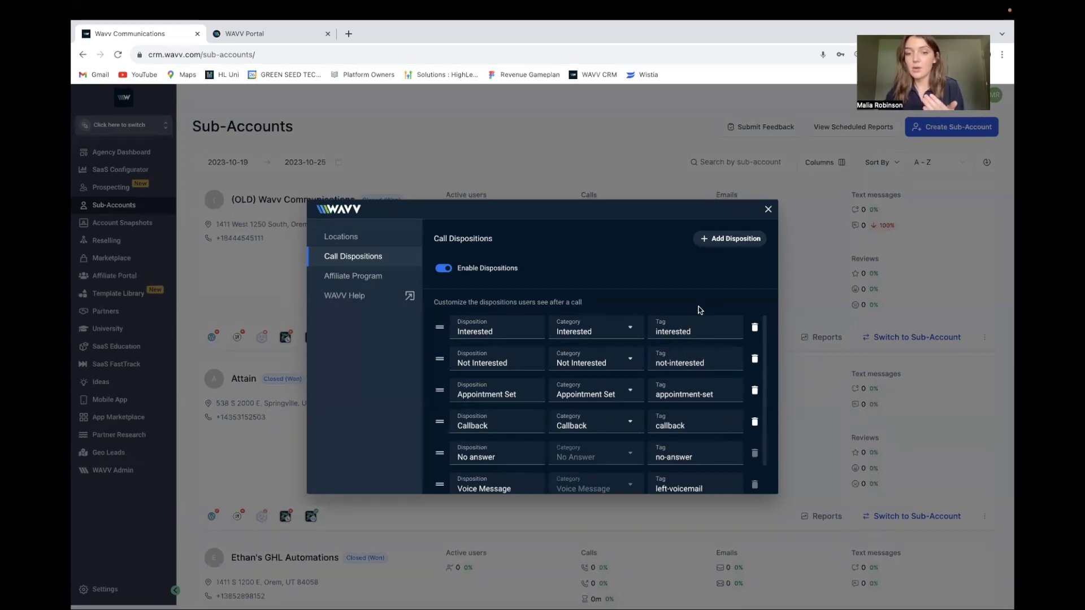
scroll(653, 384, "down", 1)
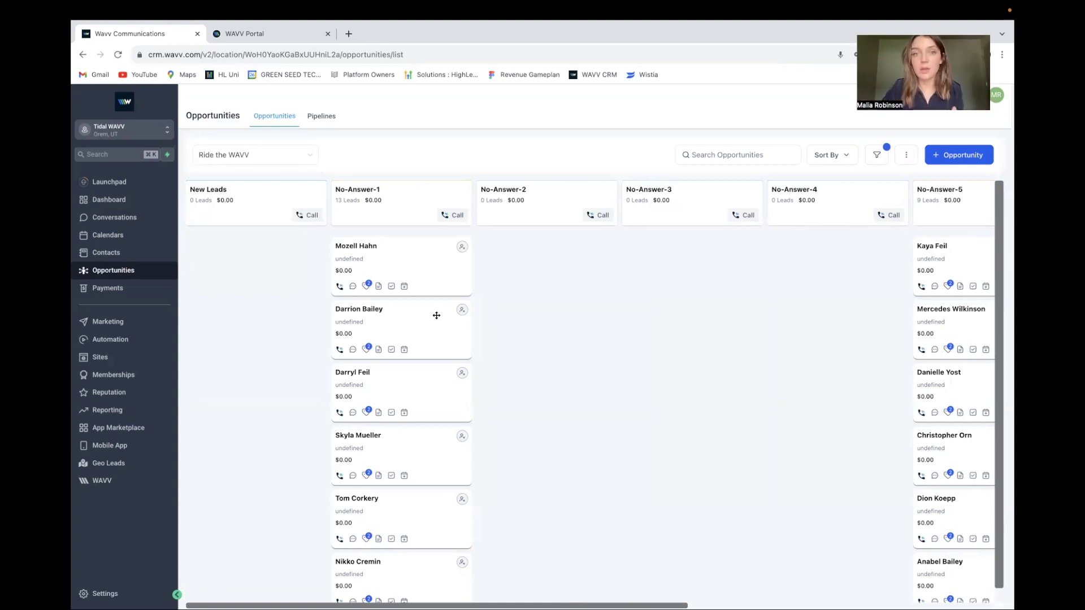
Review the No-Answer stages across the Ride the WAVV pipeline board
scroll(537, 201, "right", 7)
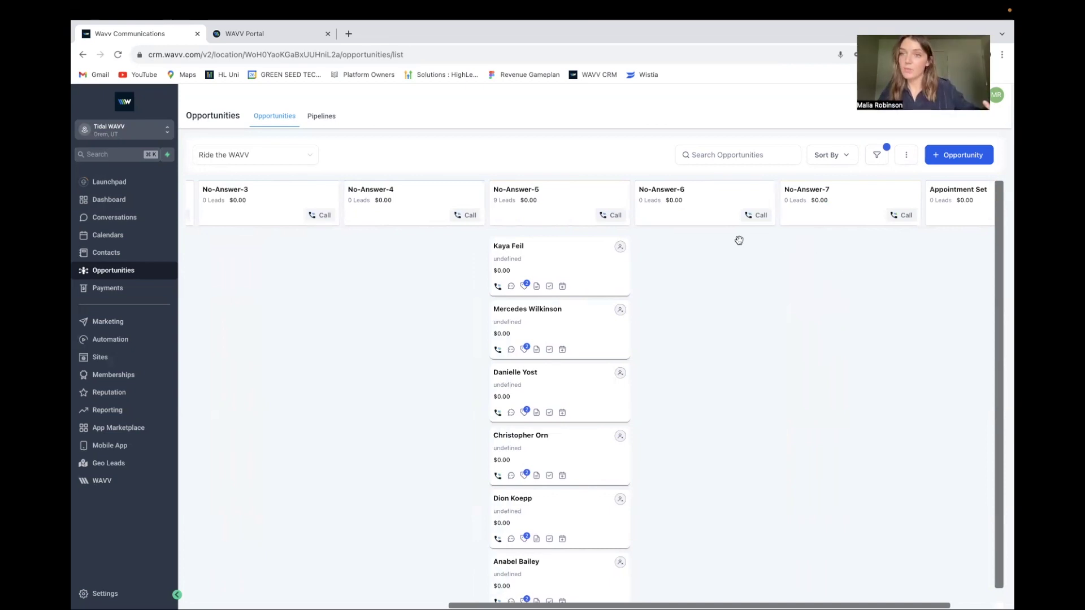
scroll(649, 261, "left", 5)
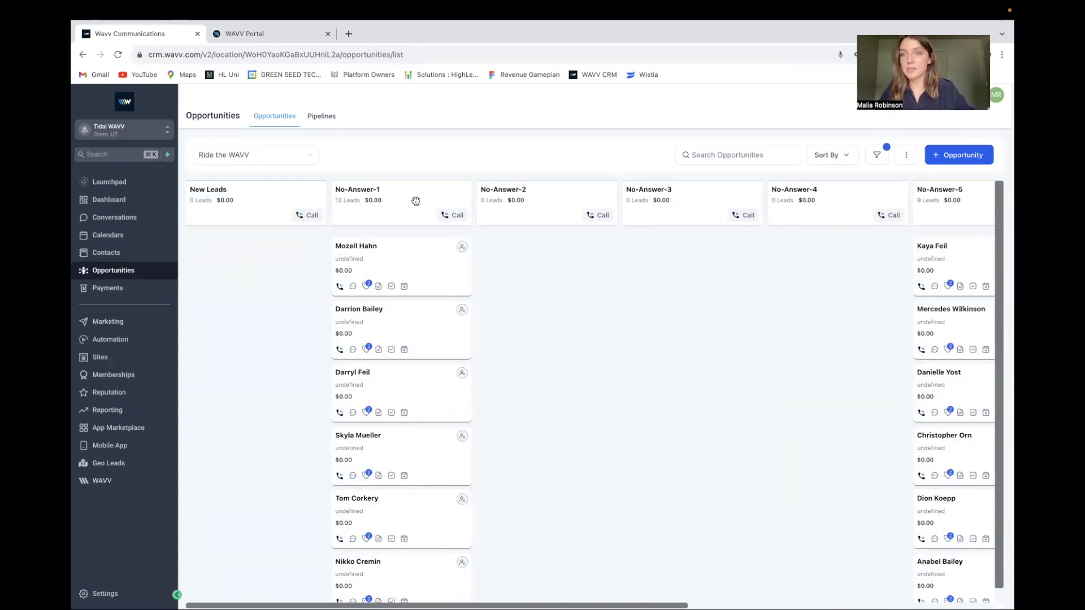
scroll(671, 274, "right", 5)
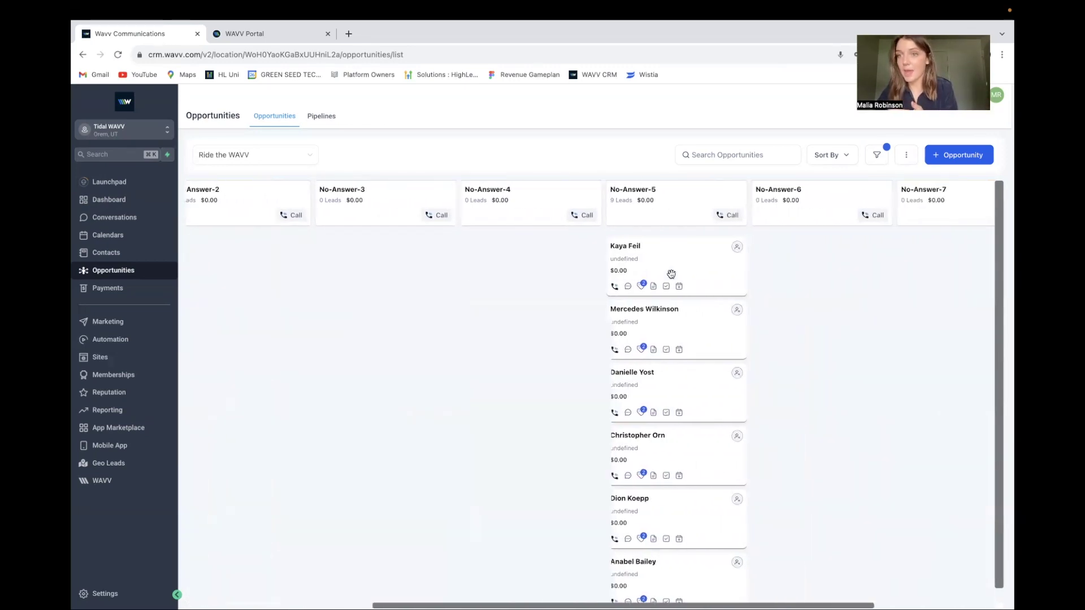
scroll(827, 222, "left", 5)
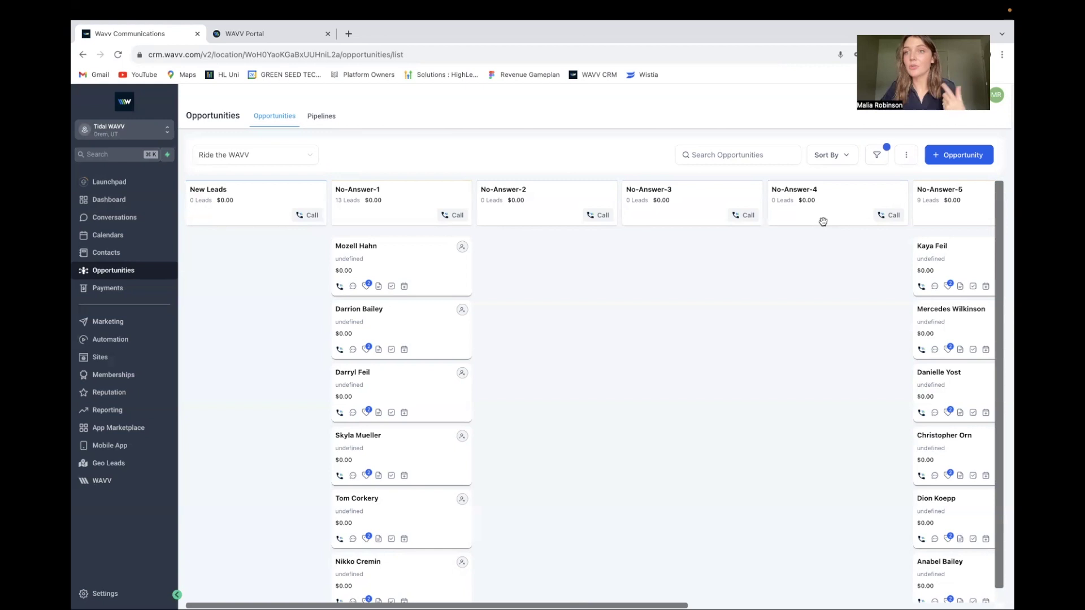
scroll(574, 203, "right", 5)
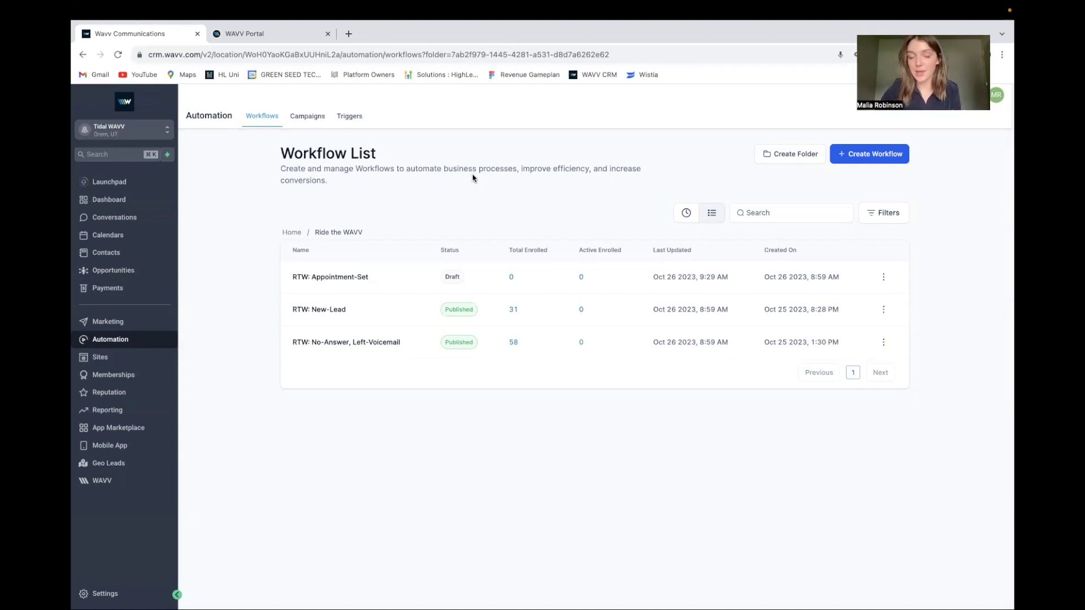
Inspect the trigger and both actions of the RTW: New-Lead workflow without changes, and return to the workflow list
left_click(310, 311)
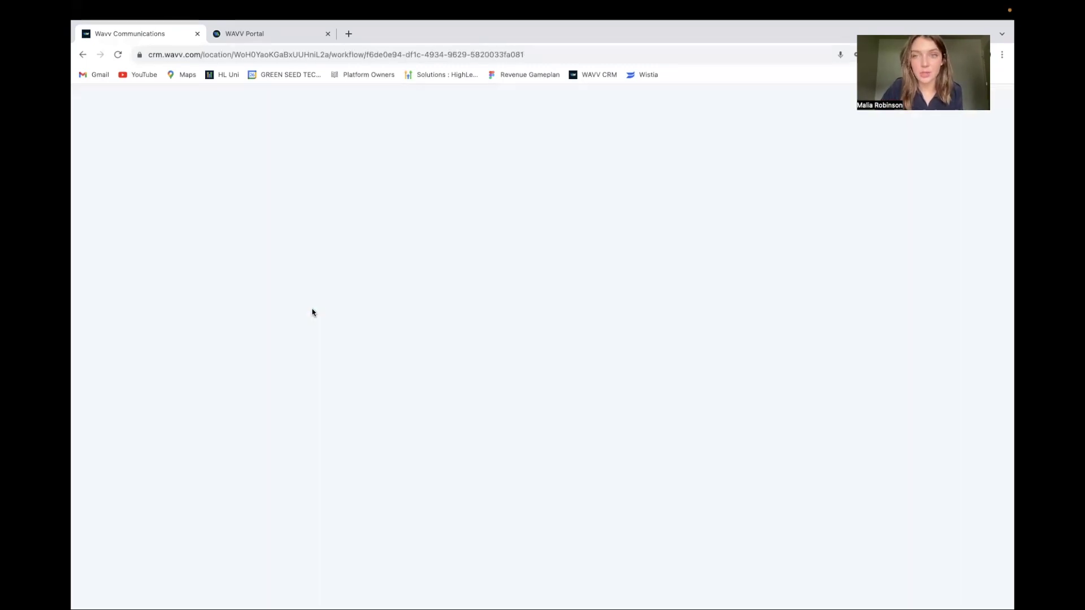
left_click(578, 167)
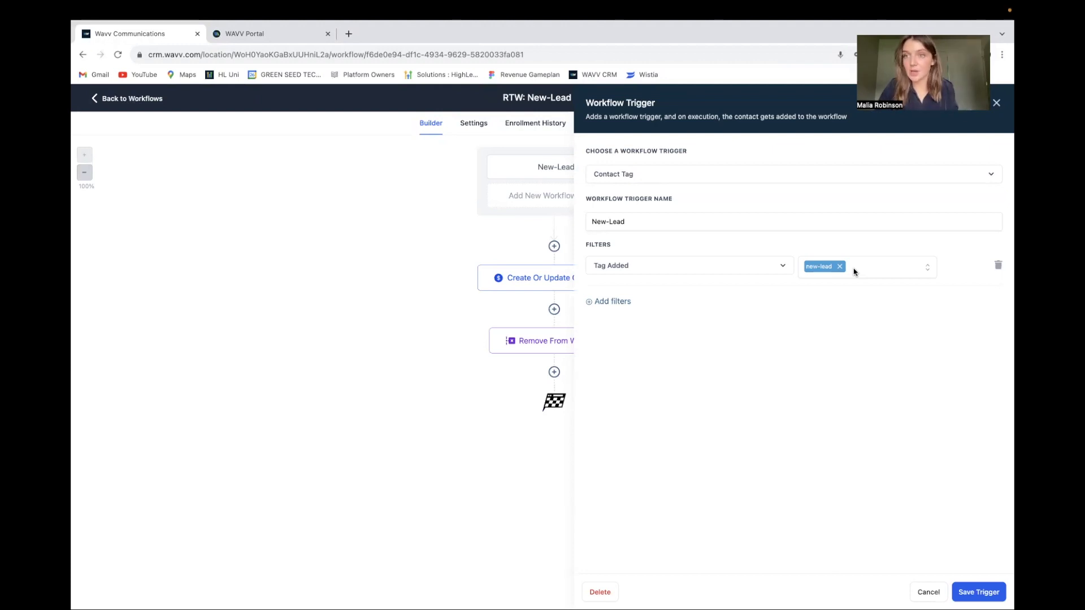
left_click(927, 592)
left_click(539, 281)
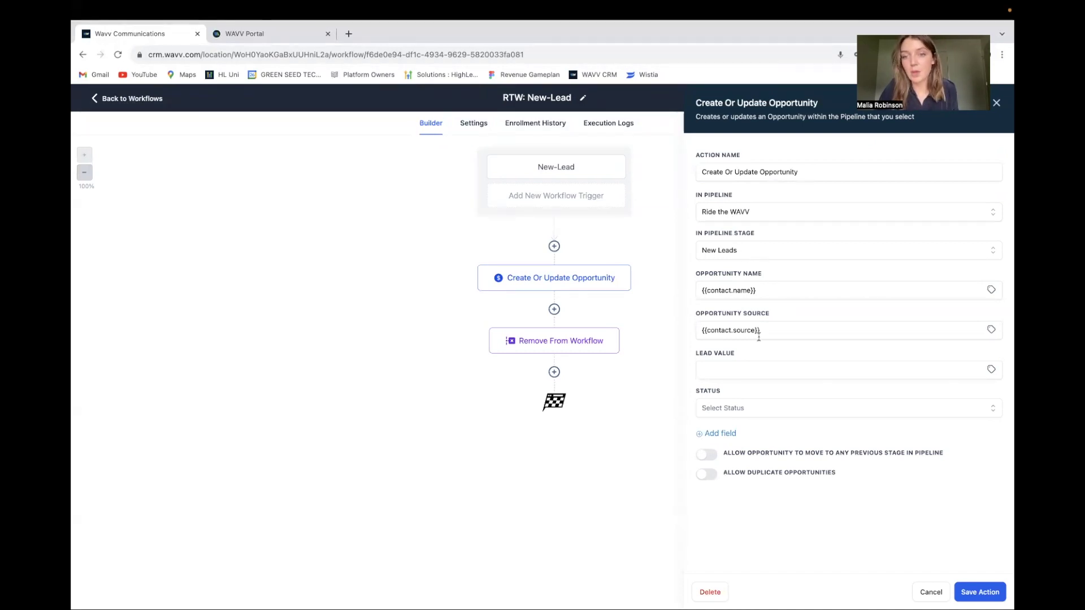
left_click(929, 591)
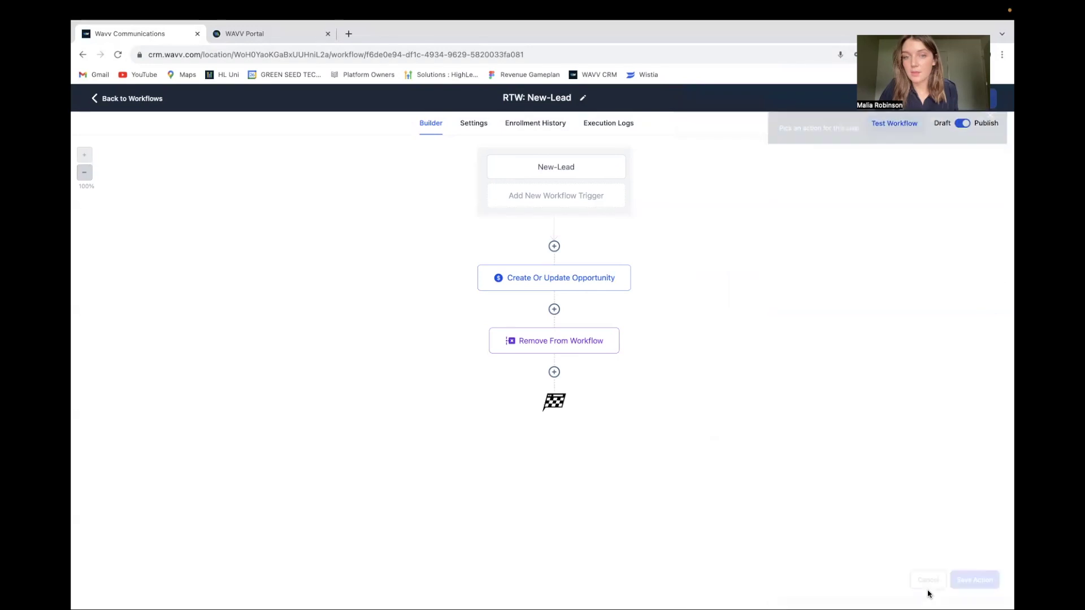
left_click(562, 339)
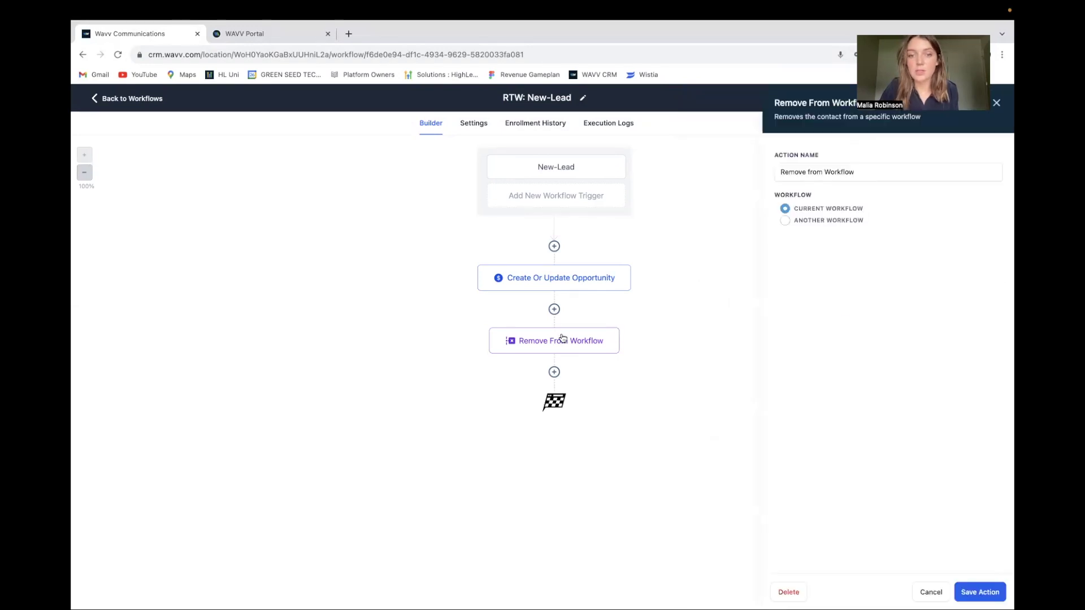
left_click(927, 591)
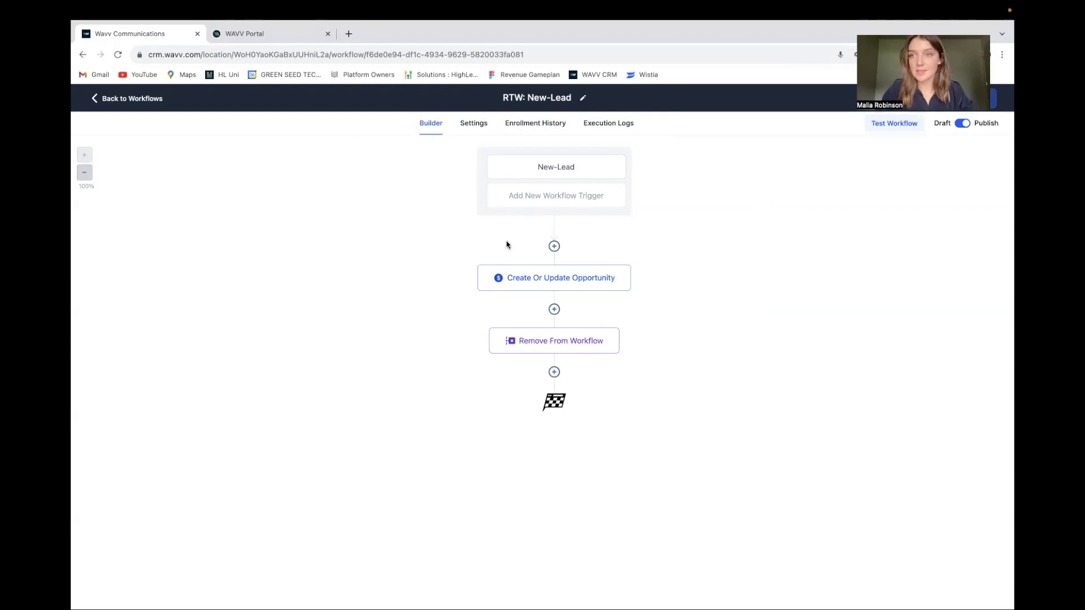
left_click(96, 101)
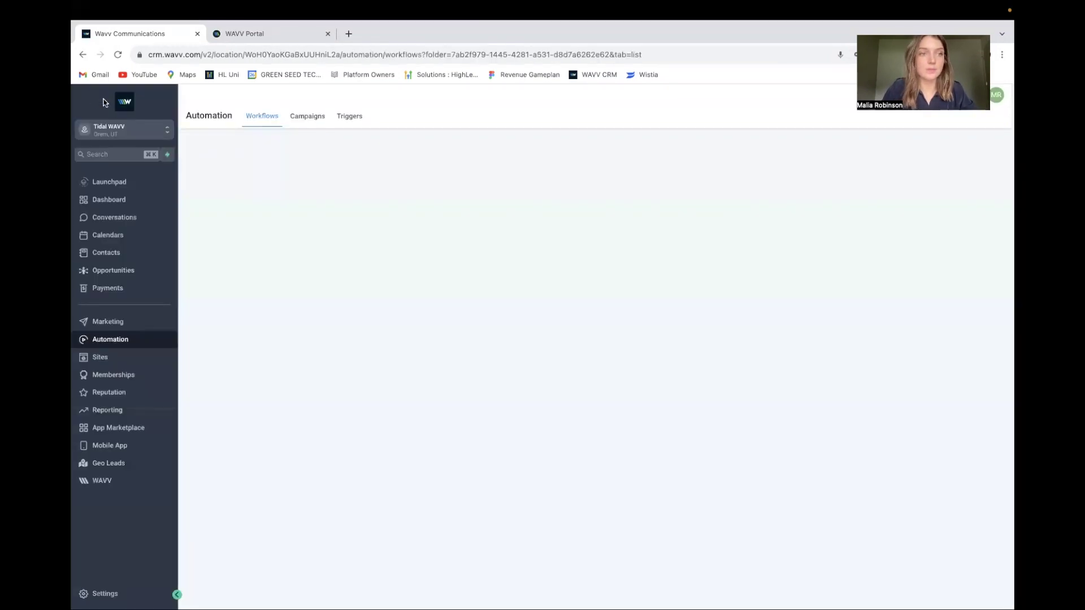
Open the No Answer smart list in Contacts and dismiss the card information notice
left_click(114, 254)
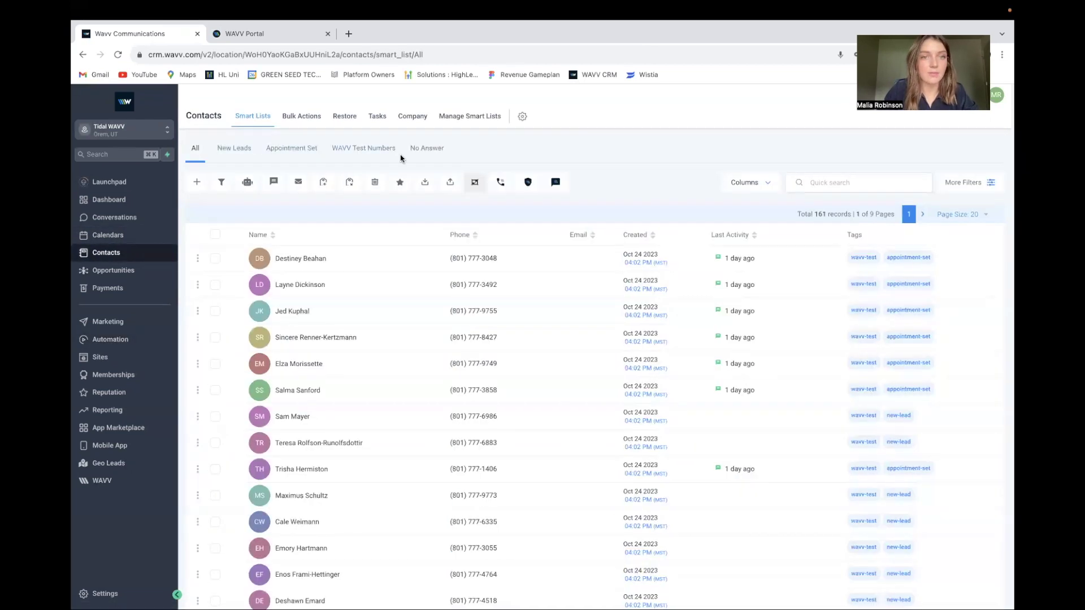
left_click(427, 150)
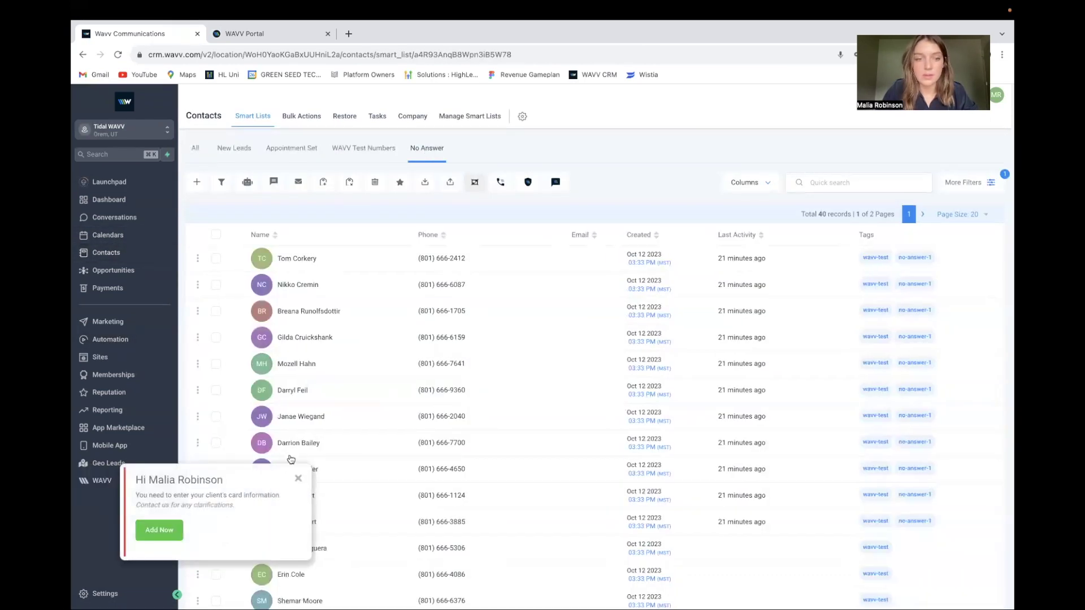
left_click(299, 478)
Select the nine contacts on the first page of the No Answer list that carry only the wavv-test tag
scroll(447, 492, "down", 3)
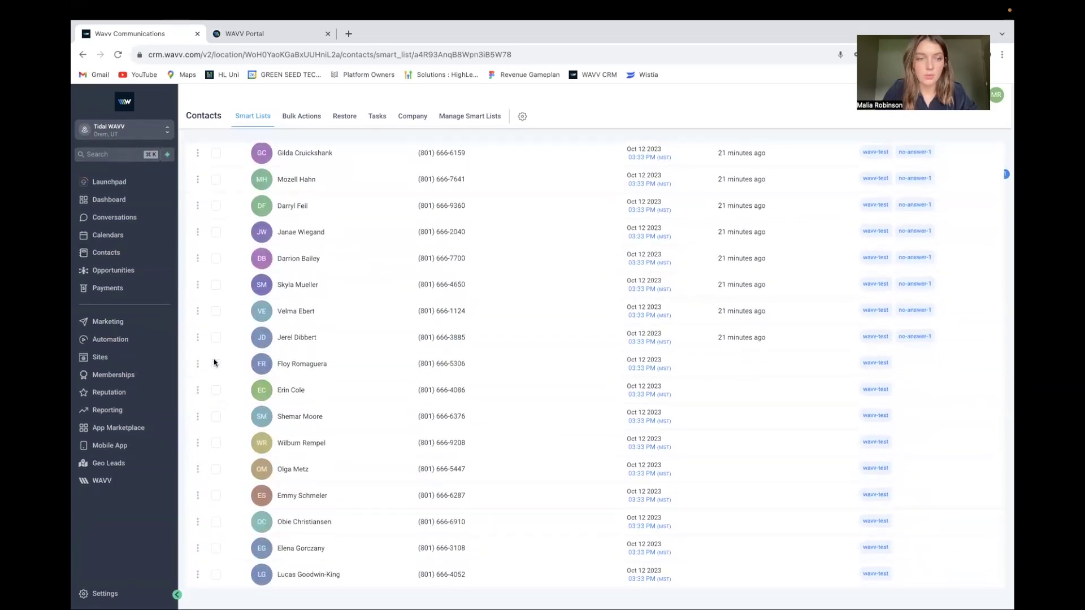
left_click(216, 364)
left_click(216, 390)
left_click(215, 416)
left_click(215, 443)
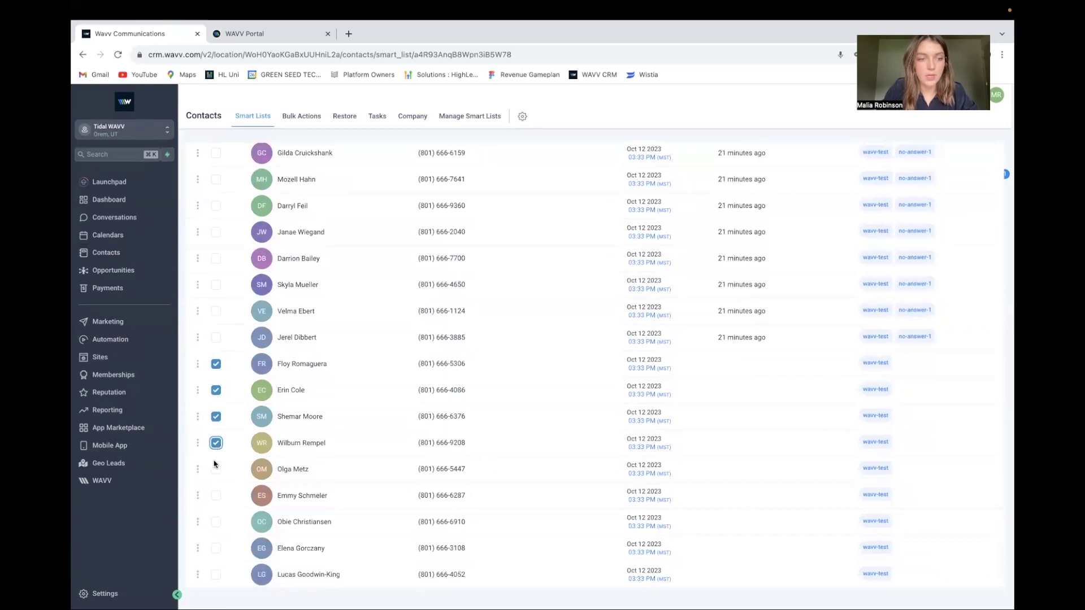
left_click(216, 471)
left_click(216, 497)
left_click(216, 523)
left_click(215, 548)
left_click(216, 575)
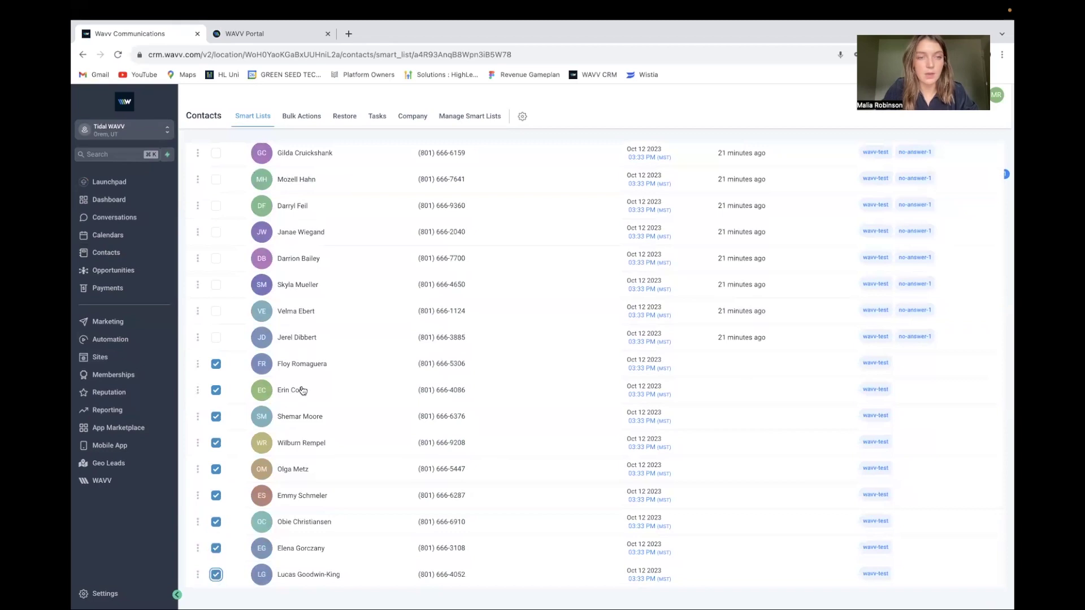
scroll(302, 390, "up", 5)
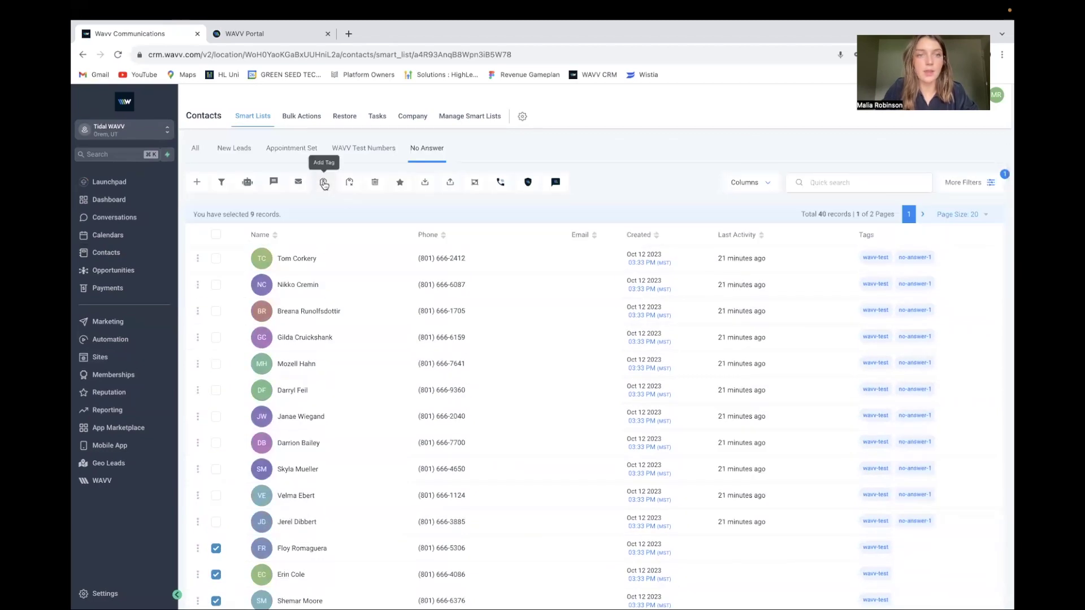
Add the new-lead tag to the nine selected contacts with "new lead" as the action, and check their tags in the list
left_click(324, 182)
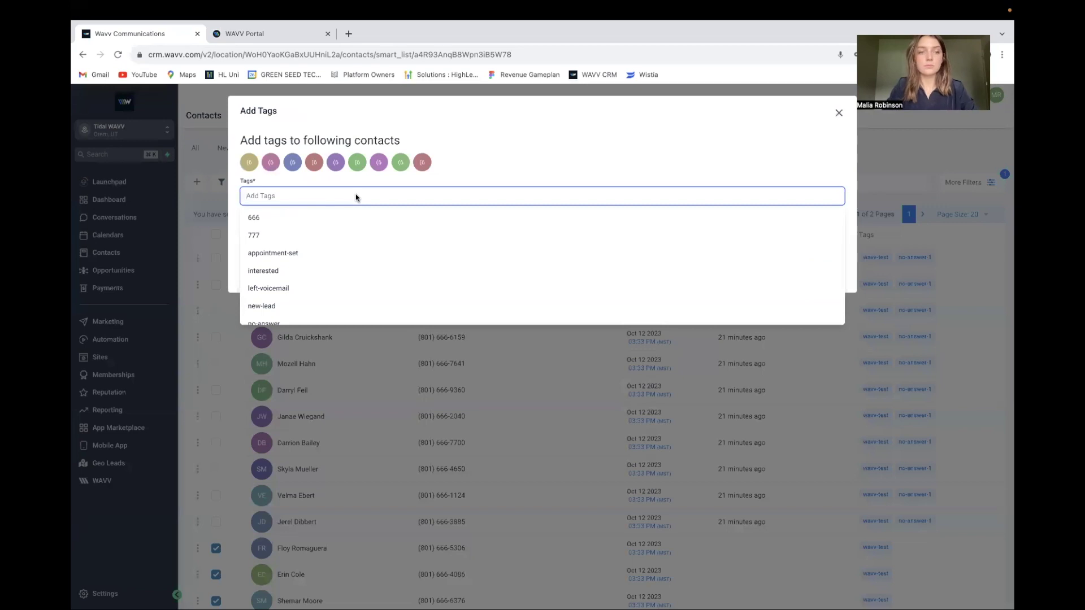
type("new")
left_click(306, 220)
left_click(295, 238)
type("new le")
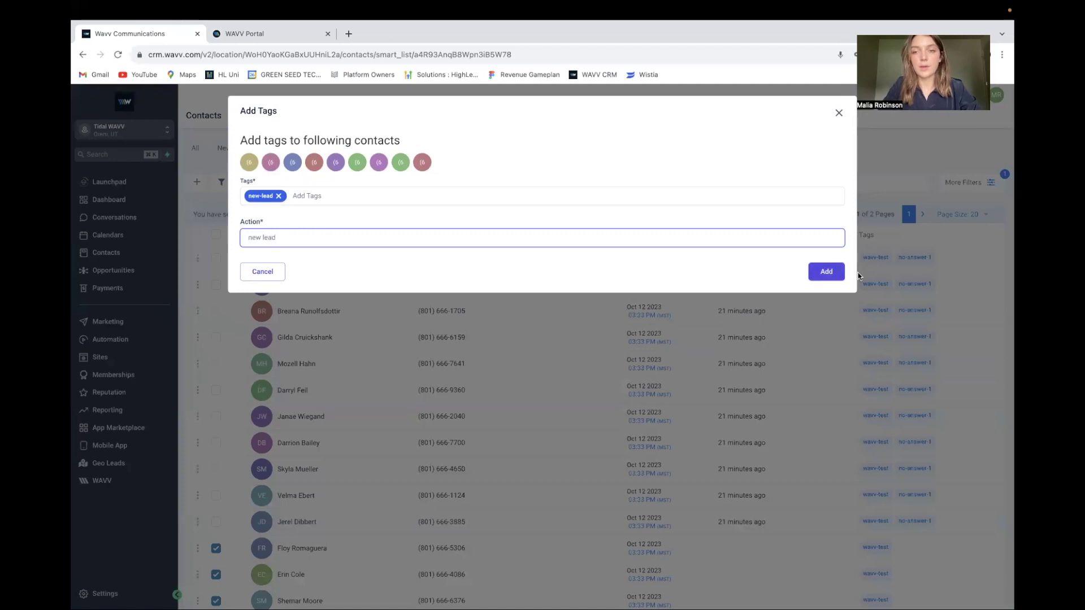
left_click(835, 274)
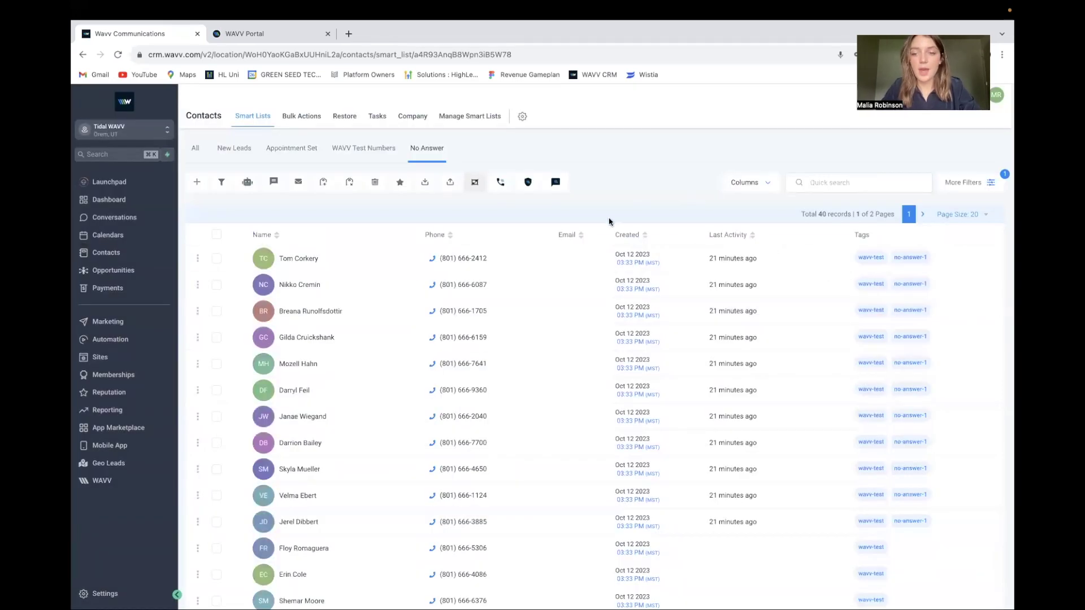
scroll(612, 337, "down", 4)
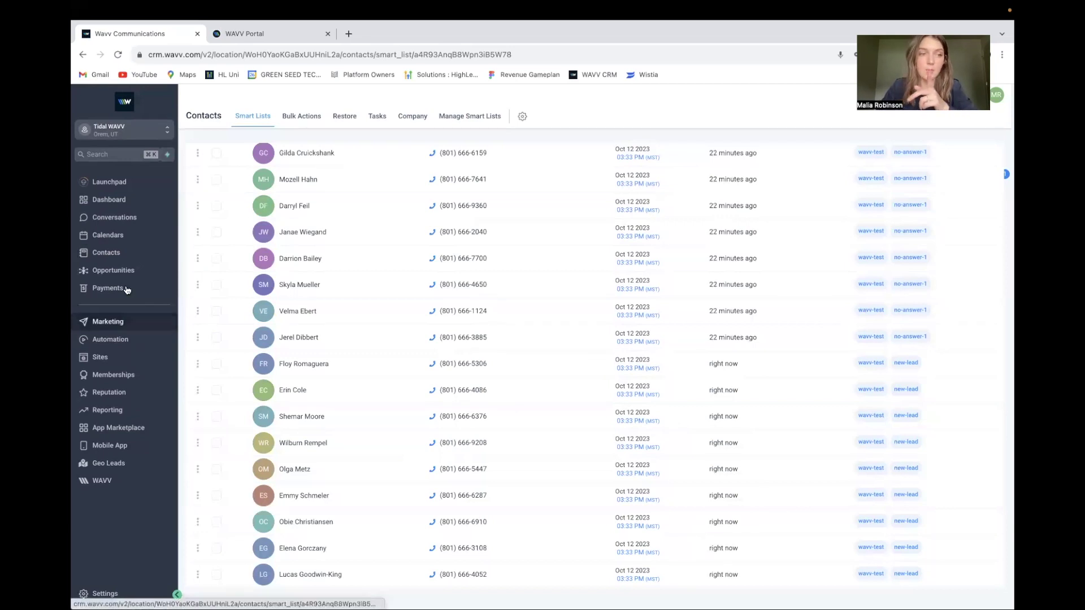
Review the New Leads and No-Answer stages on the Ride the WAVV opportunities board
left_click(118, 269)
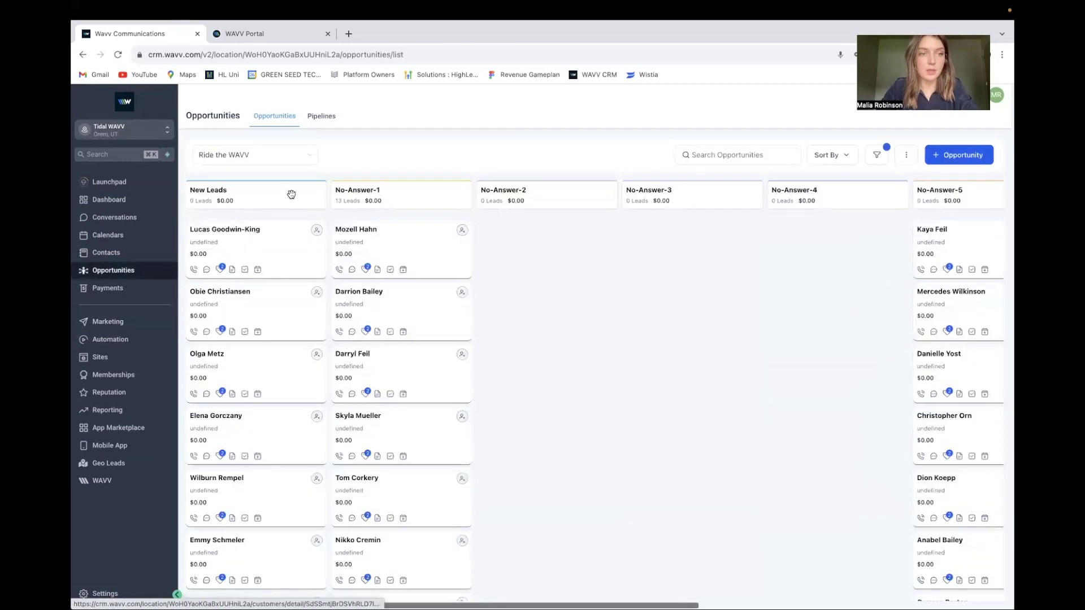
scroll(238, 298, "down", 3)
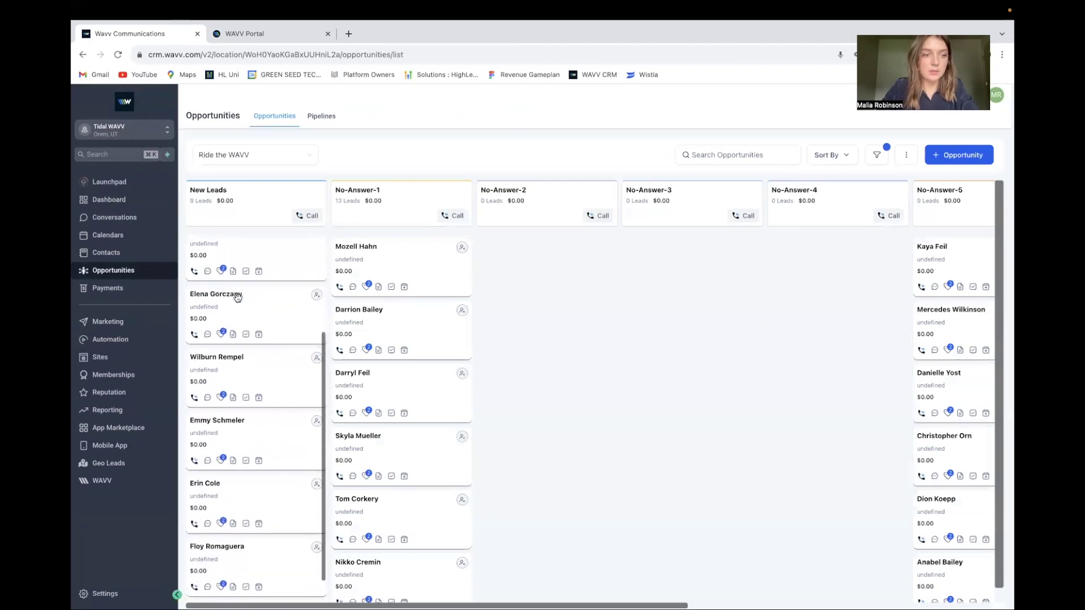
scroll(244, 249, "up", 3)
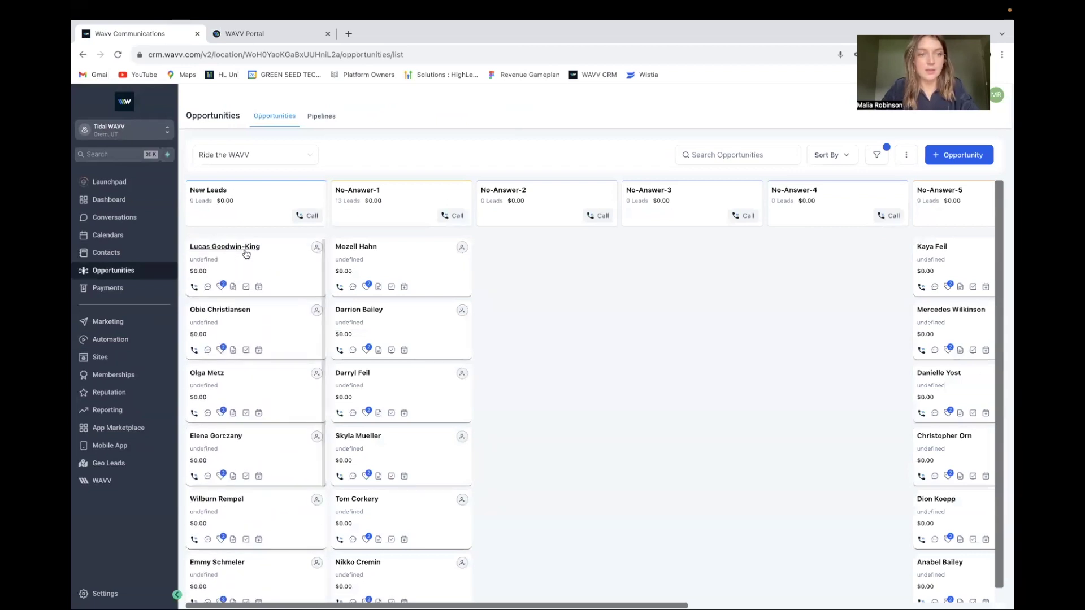
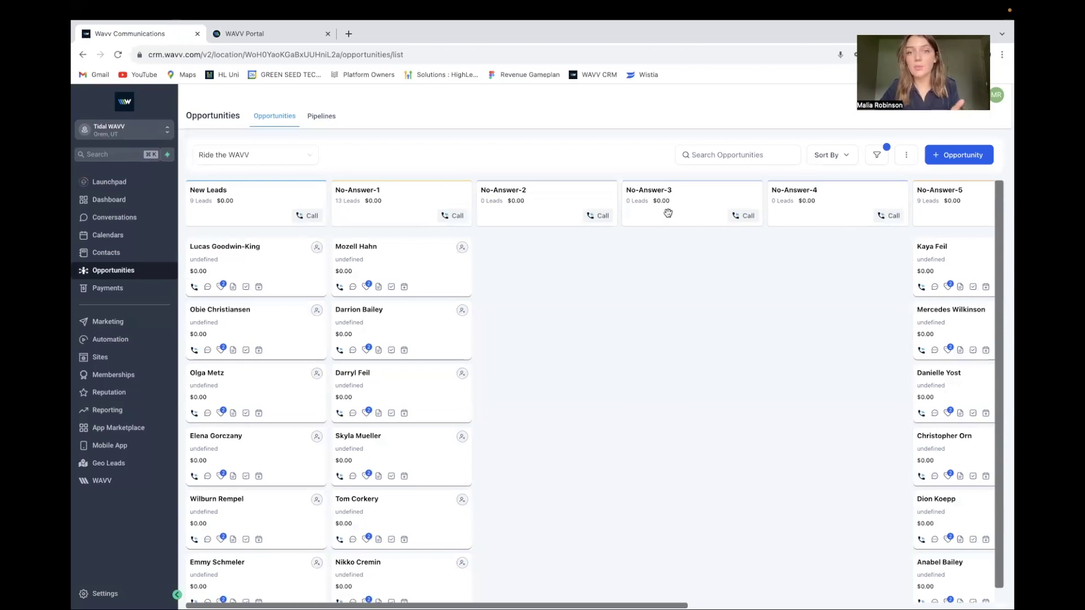
scroll(963, 255, "right", 5)
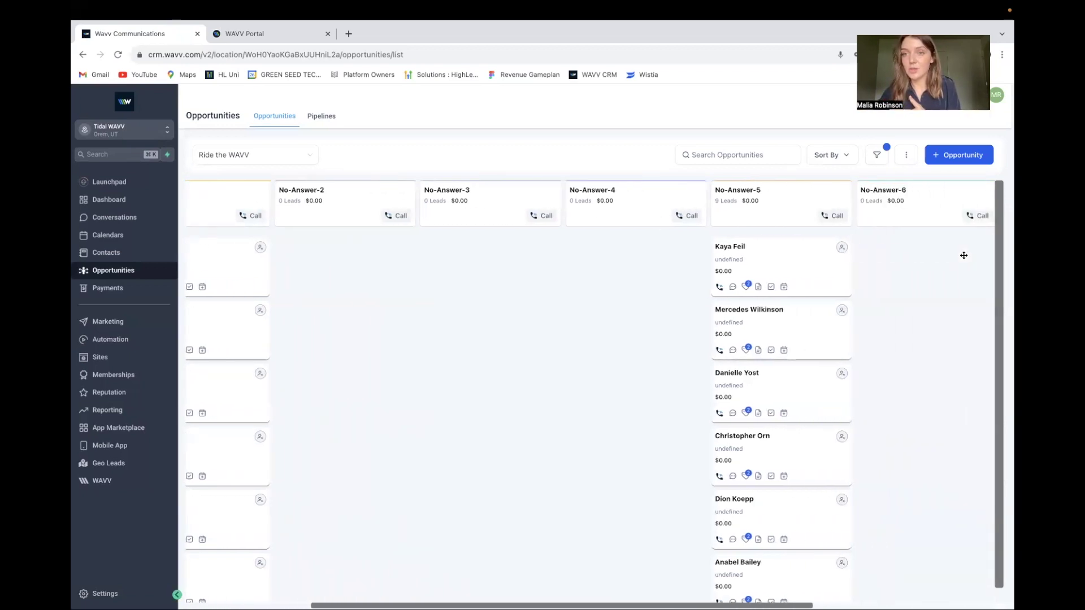
scroll(704, 232, "left", 5)
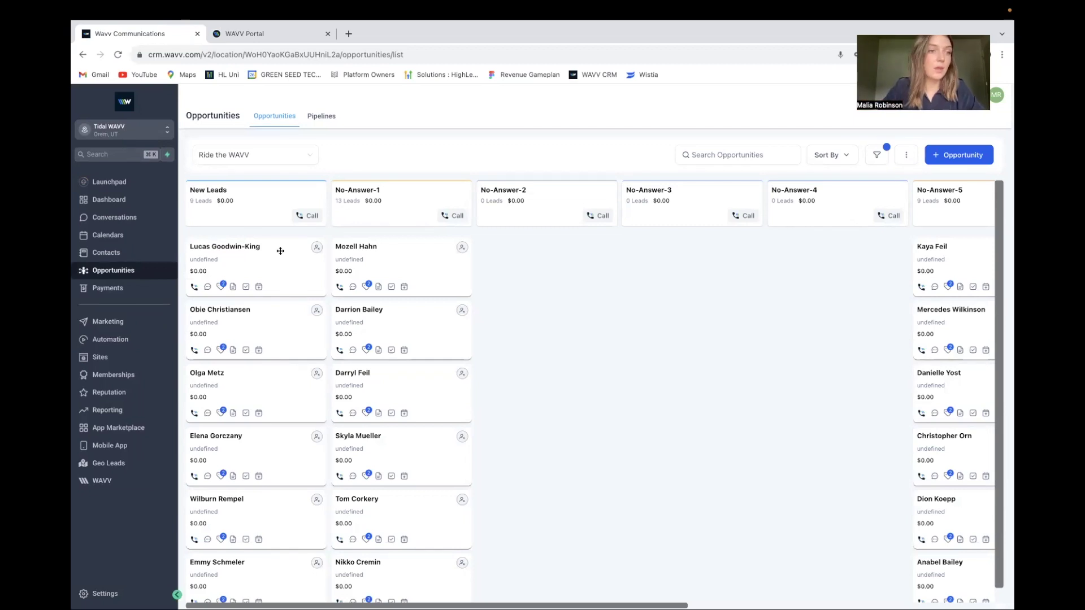
Open the RTW: No-Answer, Left-Voicemail workflow from the Ride the WAVV automation folder and examine its full branch layout
left_click(117, 343)
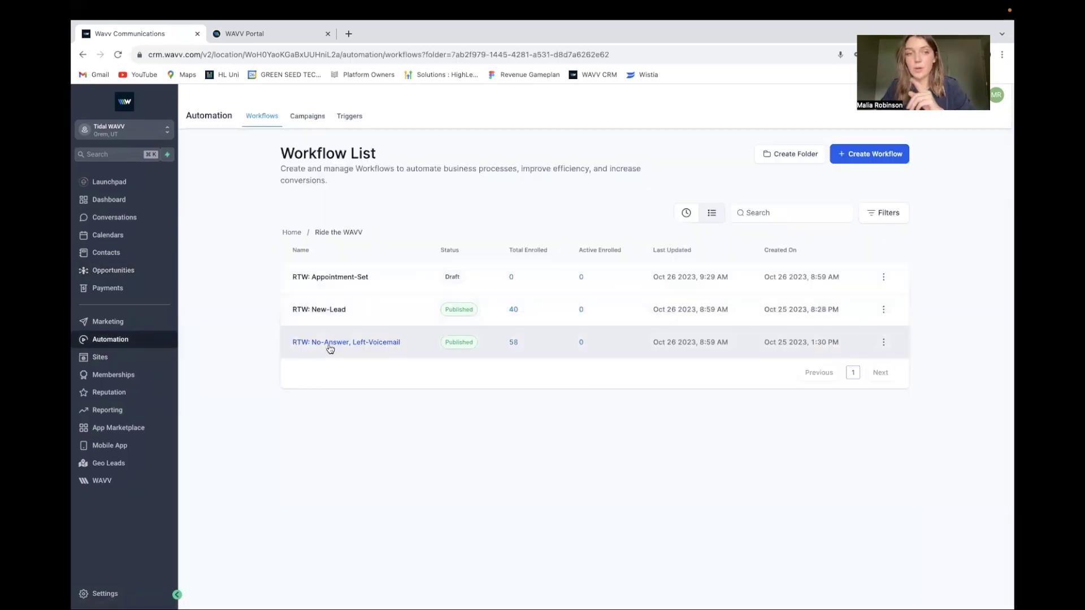
left_click(397, 342)
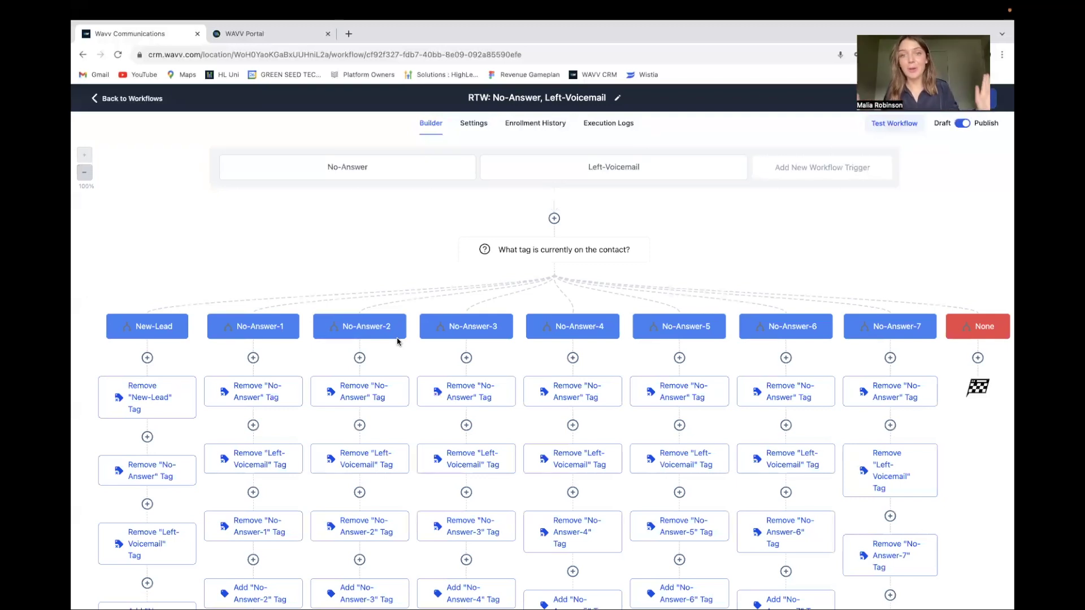
scroll(397, 342, "down", 5)
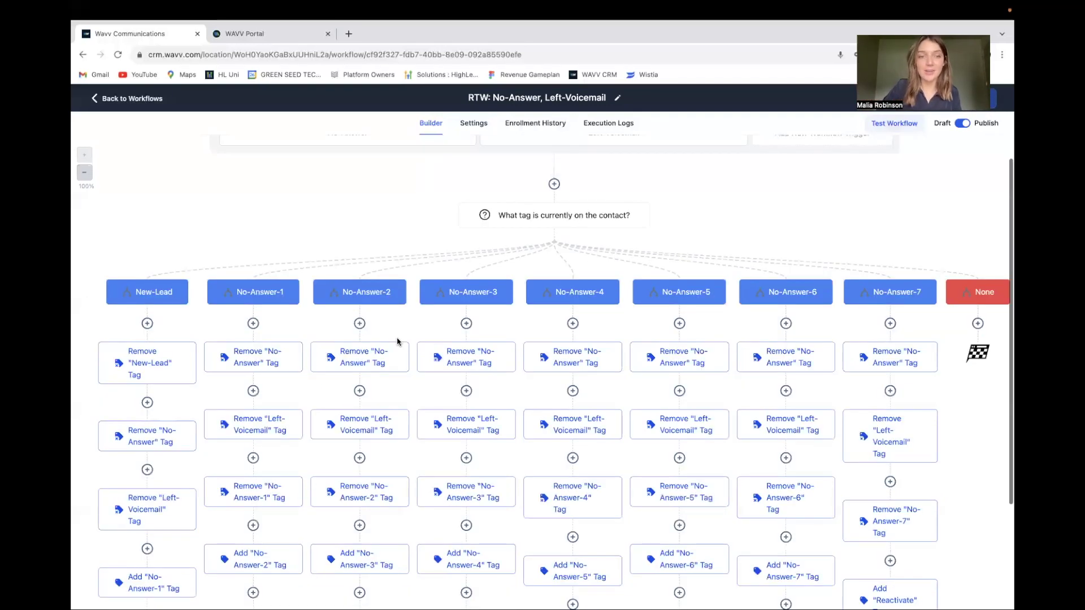
scroll(132, 230, "up", 5)
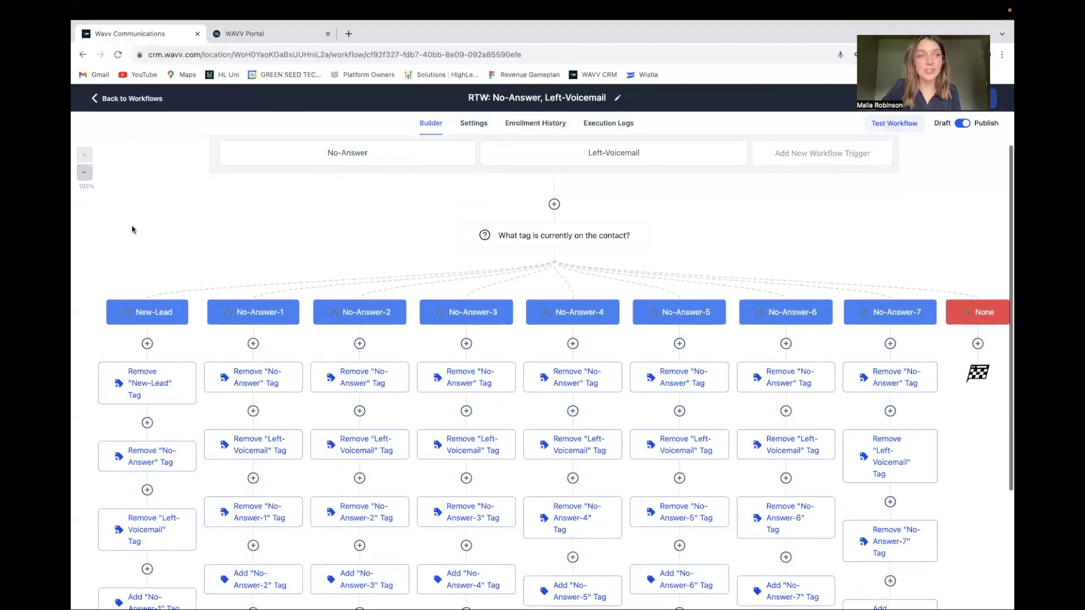
left_click(84, 172)
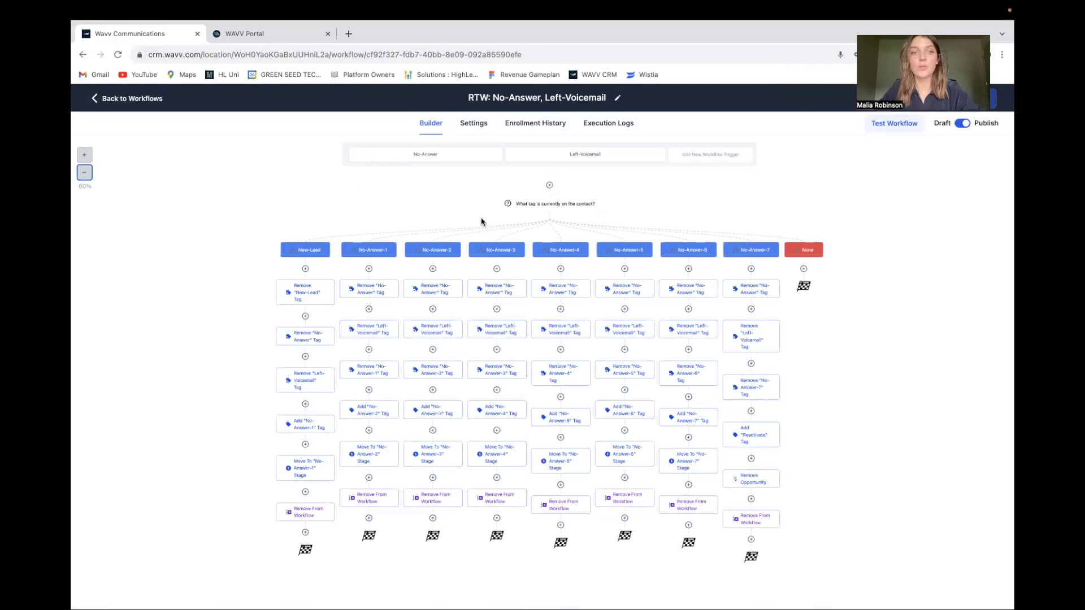
Inspect the No-Answer and Left-Voicemail triggers and the condition on the contact's current tag, without making changes
left_click(413, 156)
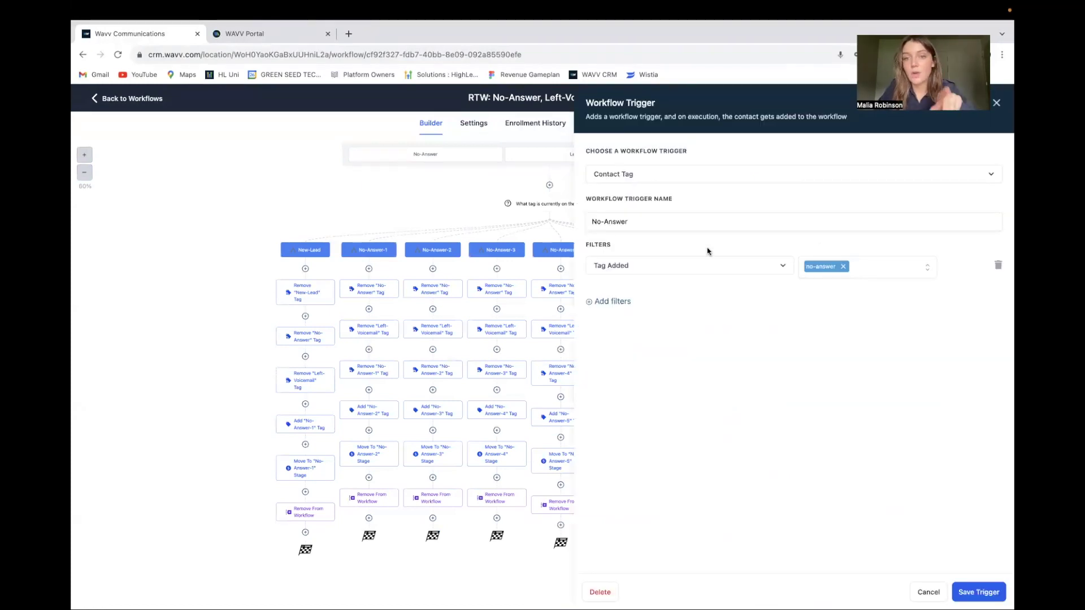
left_click(998, 104)
left_click(557, 156)
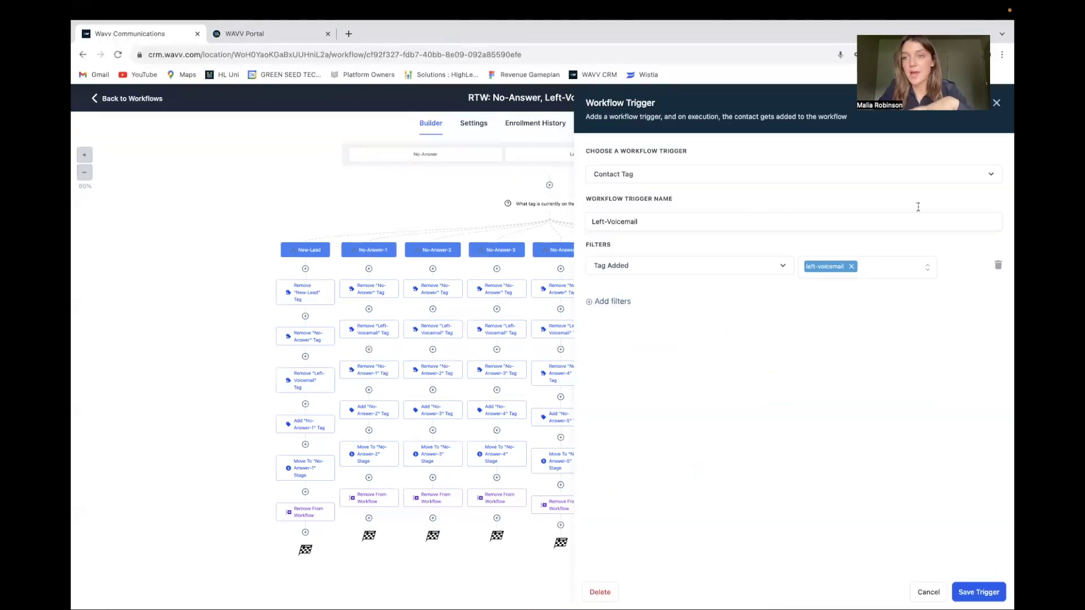
left_click(997, 104)
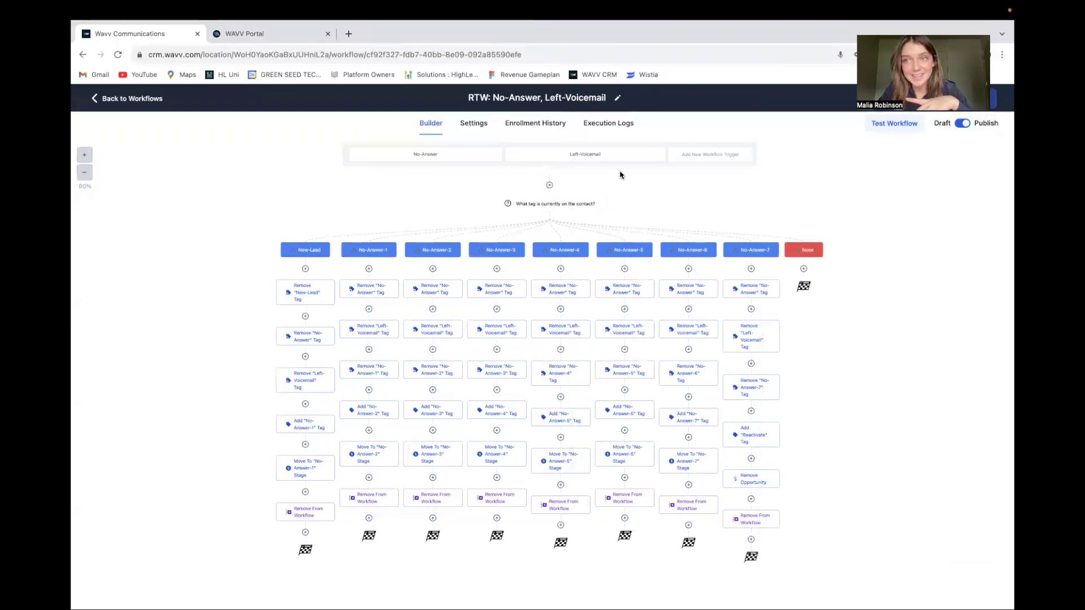
left_click(551, 205)
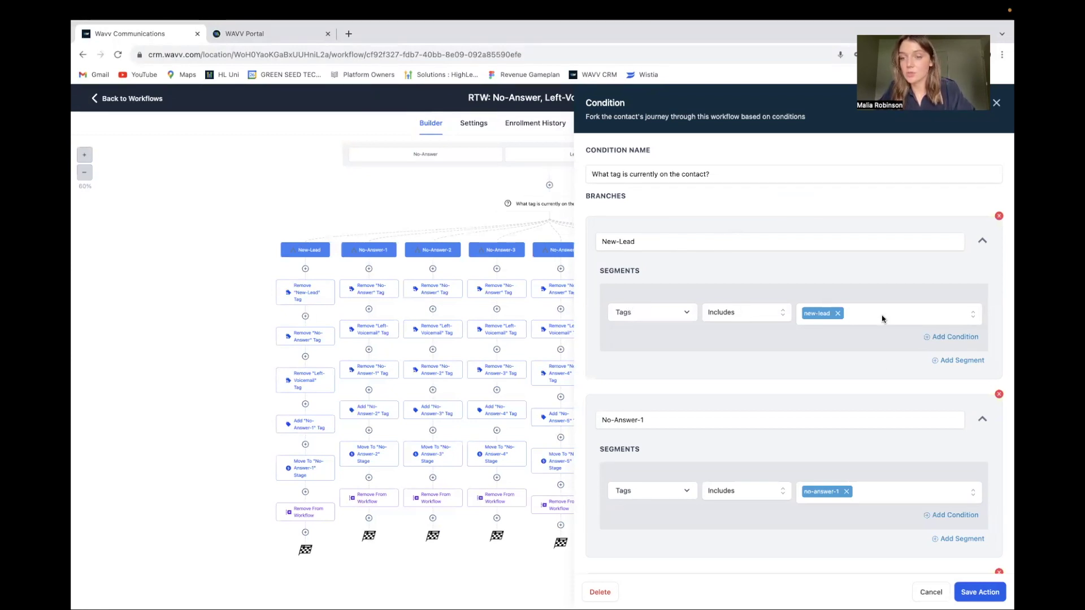
left_click(920, 591)
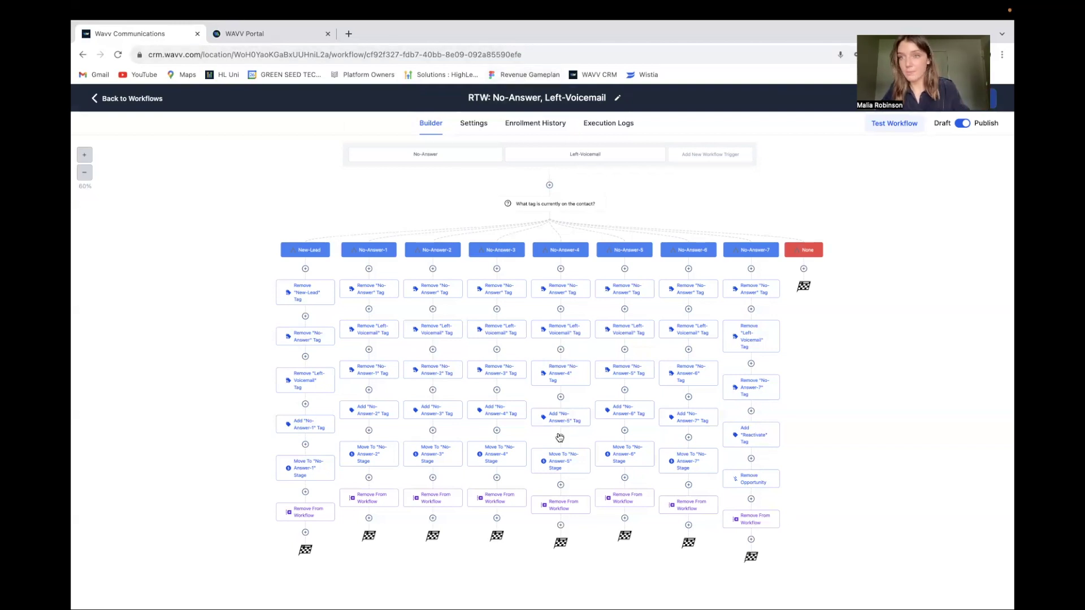
Check the Allow re-entry option in the workflow's settings and return to the overview of all branches in the builder
left_click(479, 124)
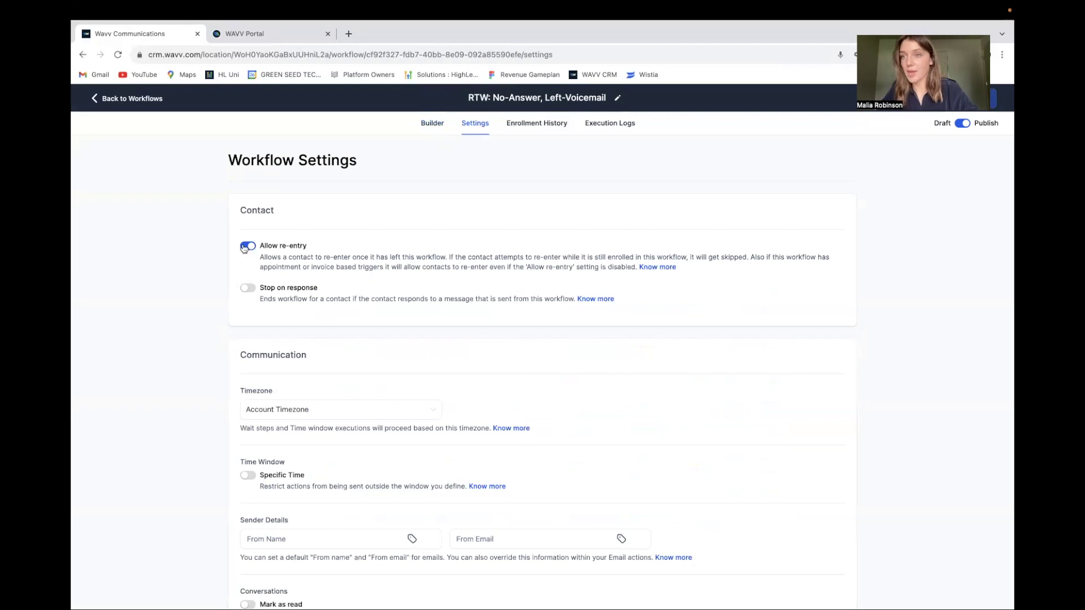
left_click(431, 129)
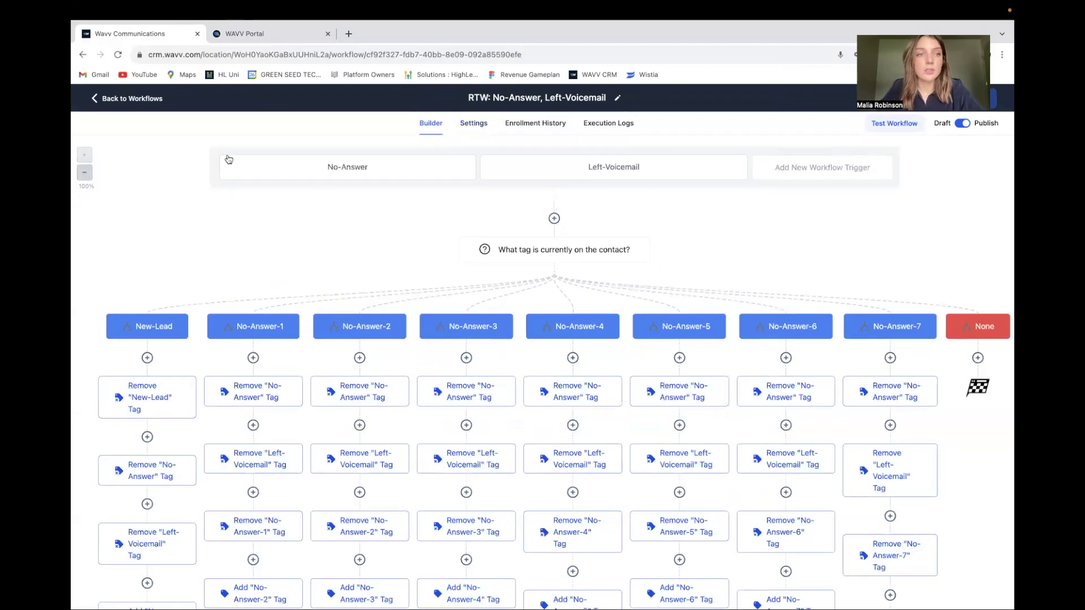
left_click(84, 171)
left_click(85, 172)
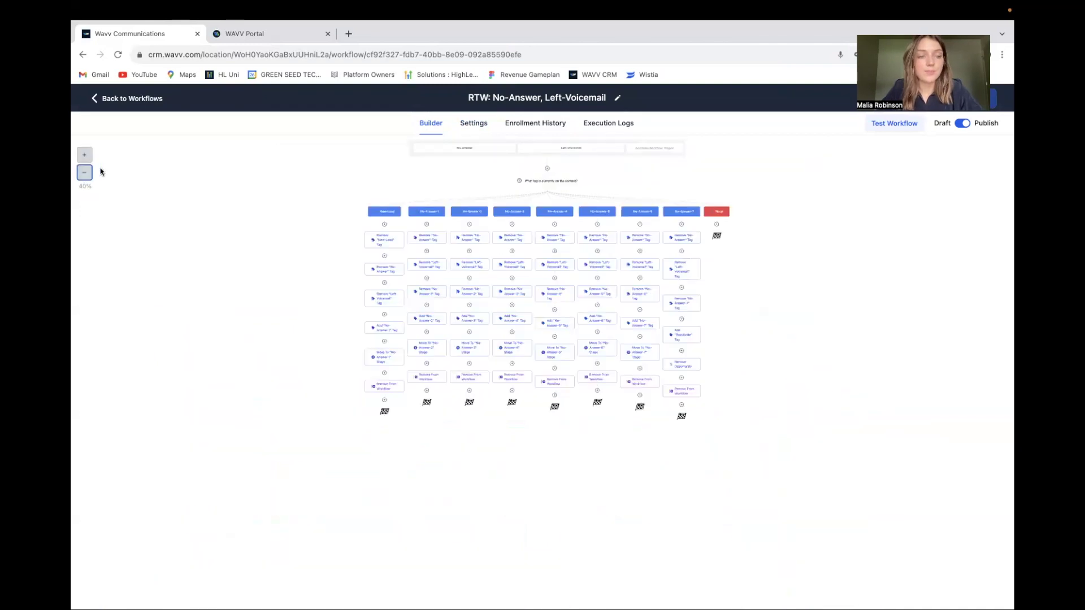
left_click(84, 154)
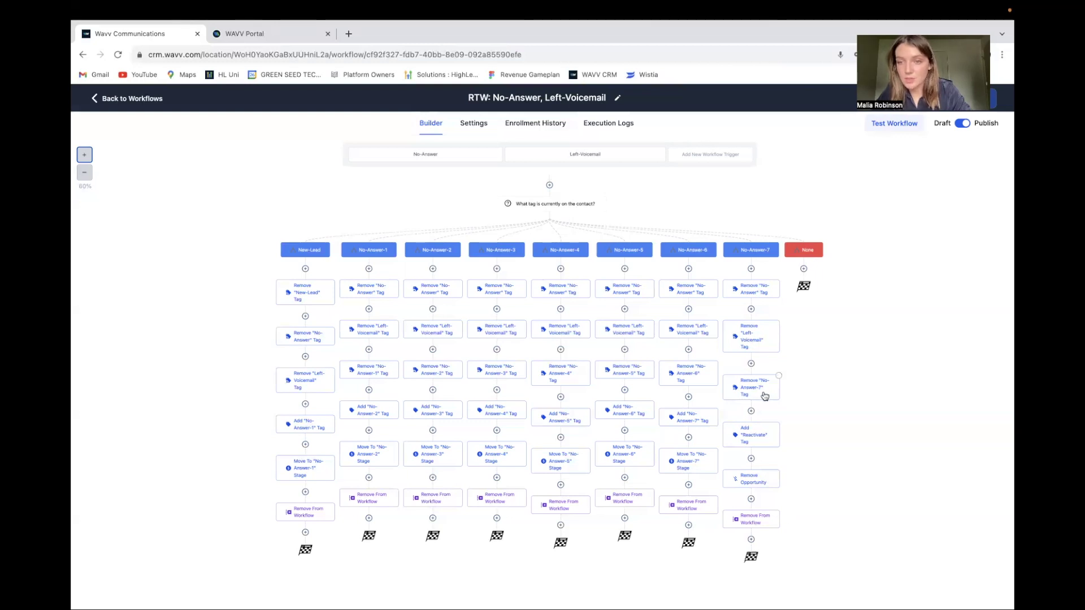
Inspect the Add "reactivate" Tag and Remove Opportunity actions in the No-Answer-7 branch without making changes
left_click(751, 440)
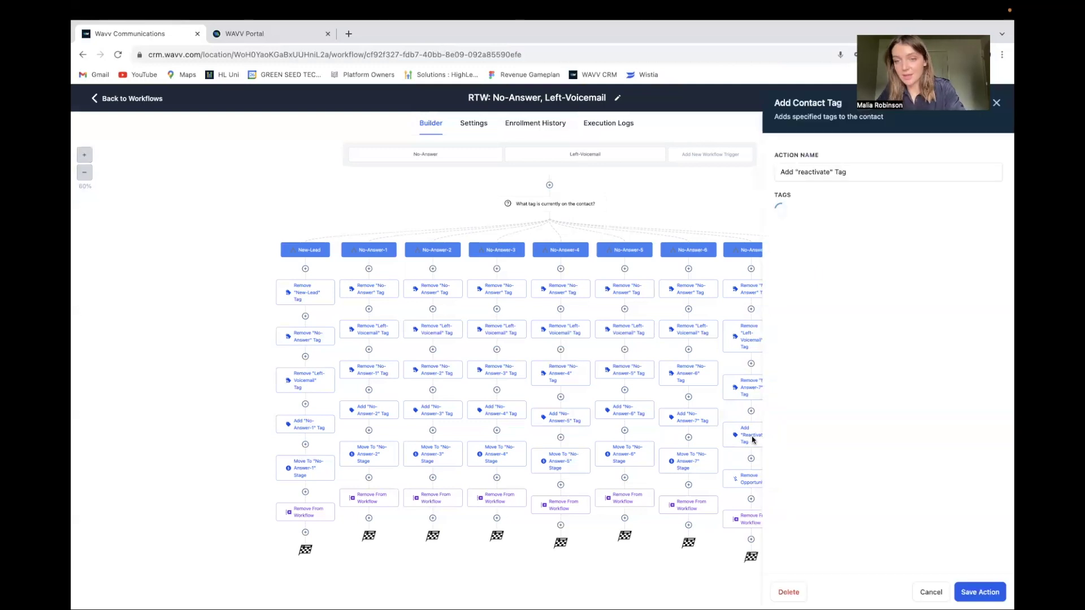
left_click(997, 104)
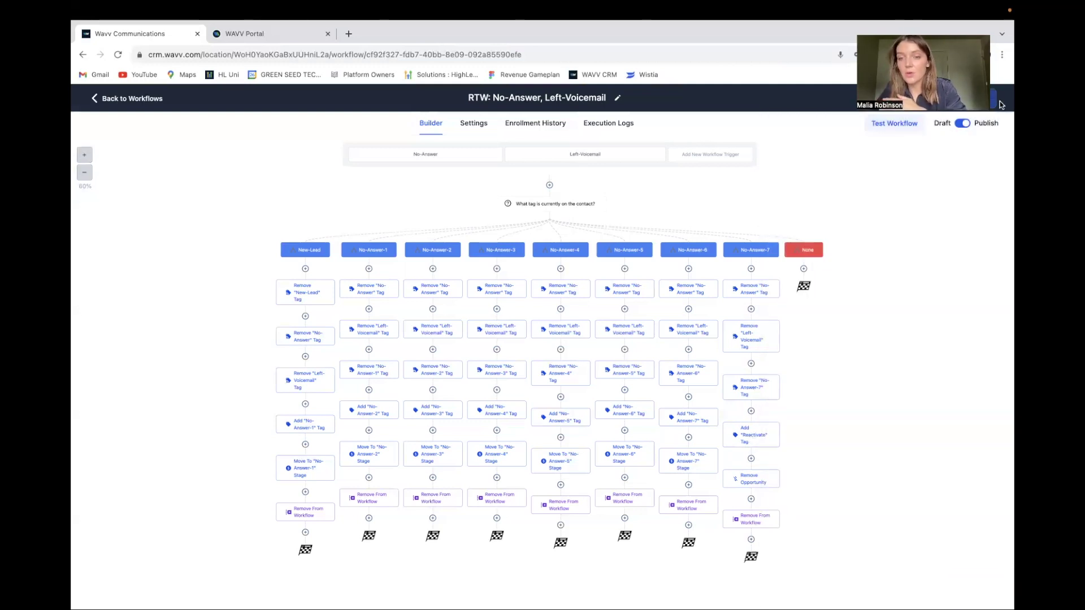
left_click(754, 479)
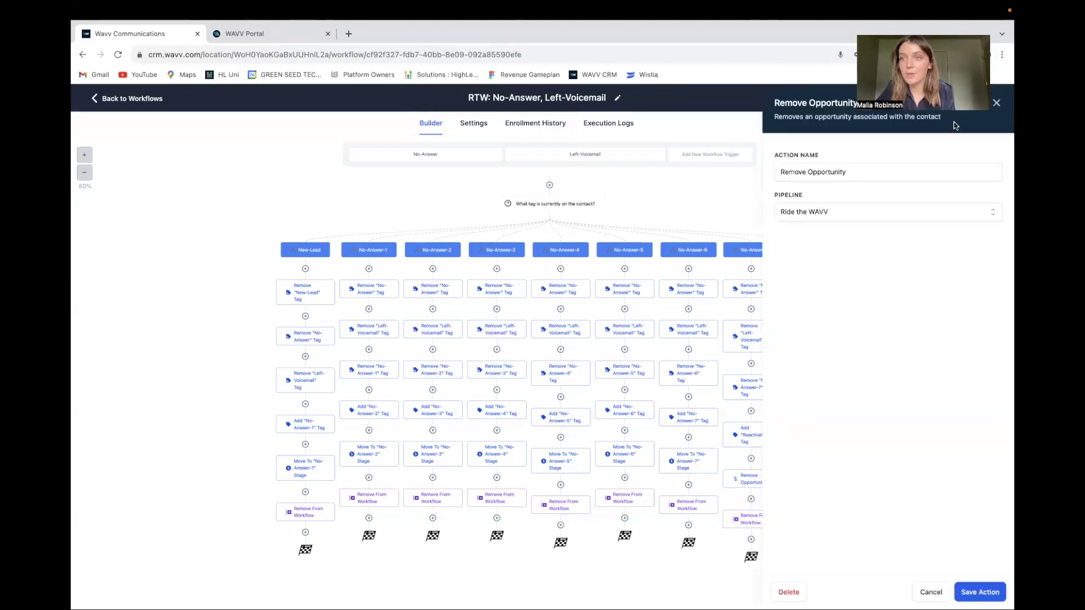
left_click(996, 103)
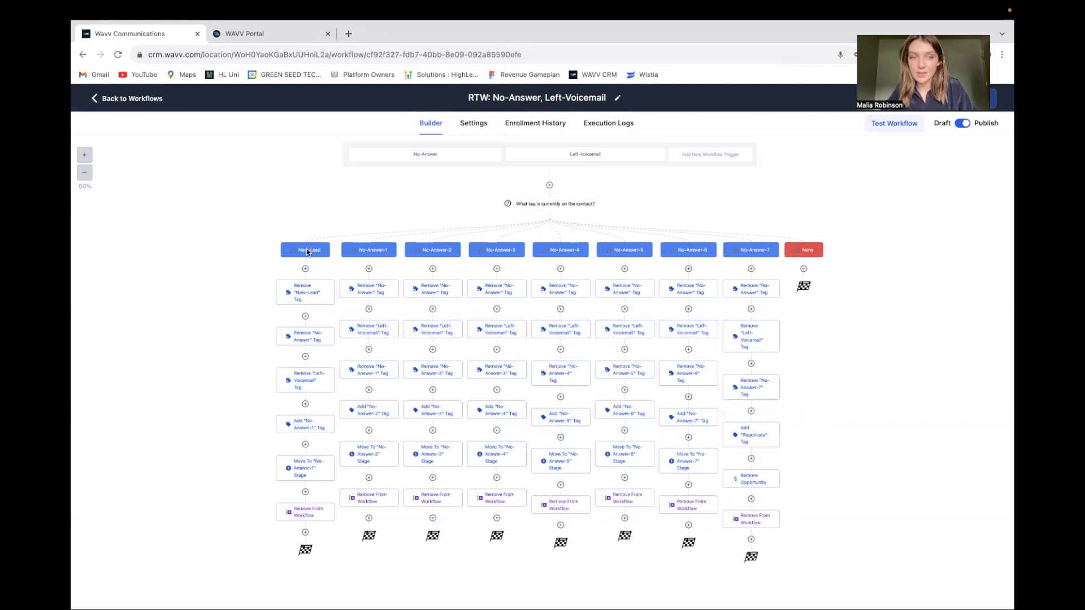
Review the tag condition's branches, save the condition and the No-Answer, Left-Voicemail workflow, and return to the workflow list
left_click(554, 205)
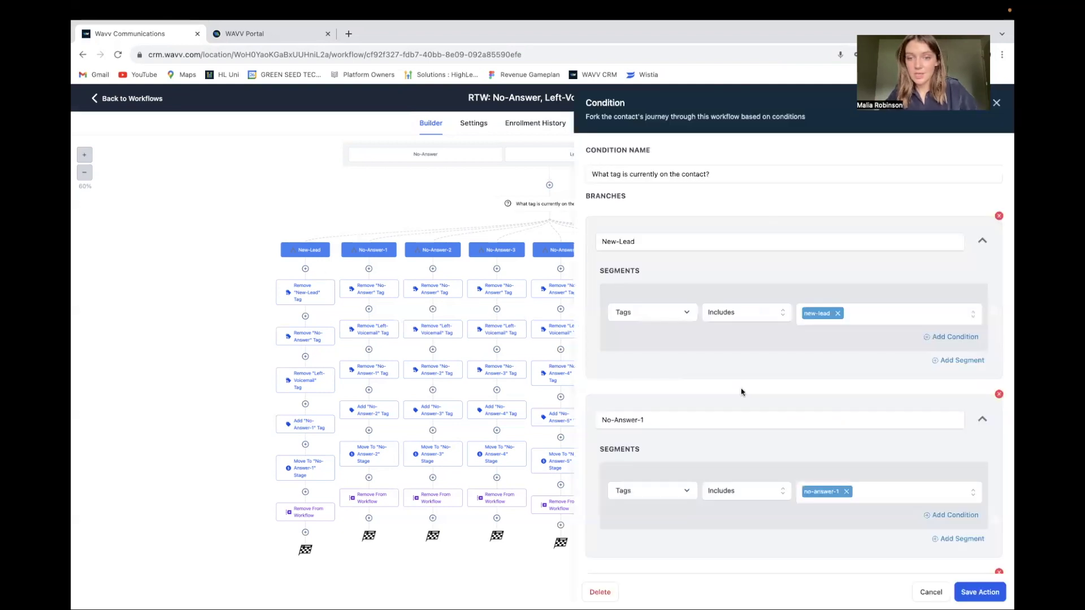
scroll(742, 391, "down", 3)
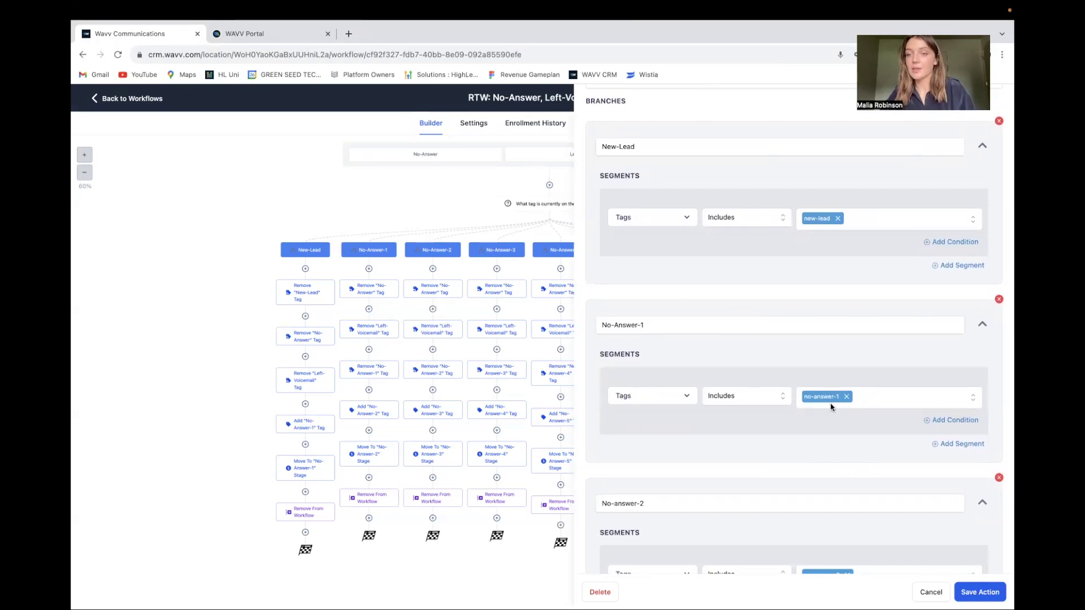
scroll(819, 430, "down", 6)
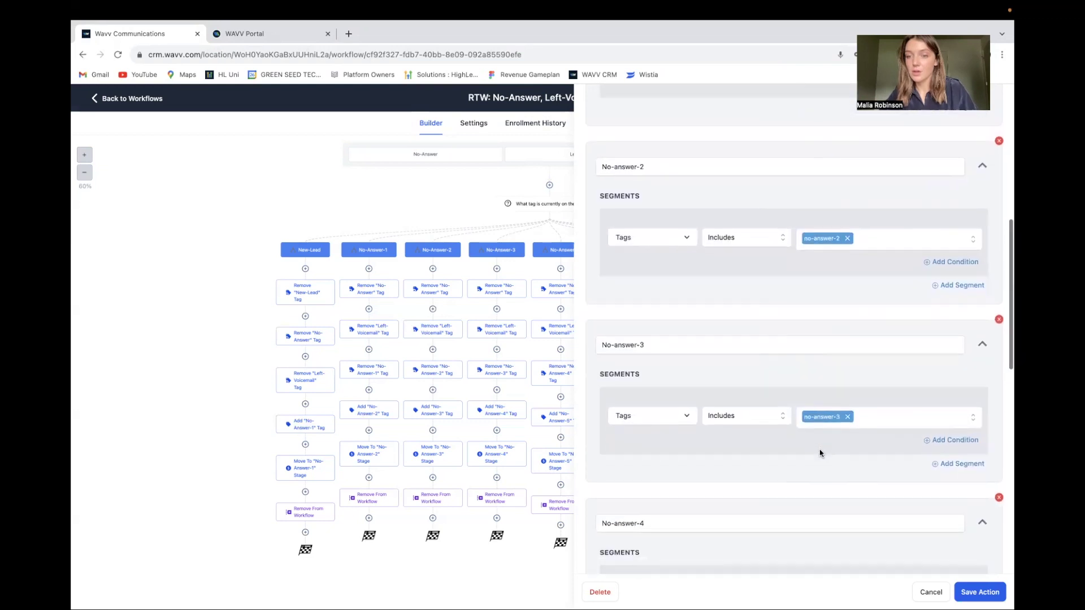
scroll(820, 453, "down", 1)
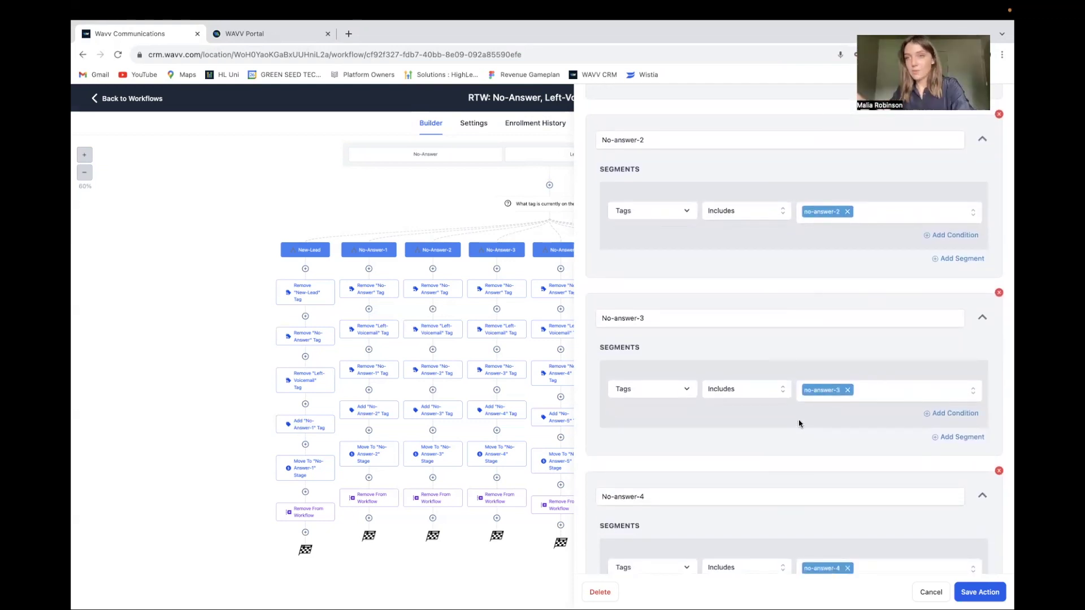
left_click(980, 591)
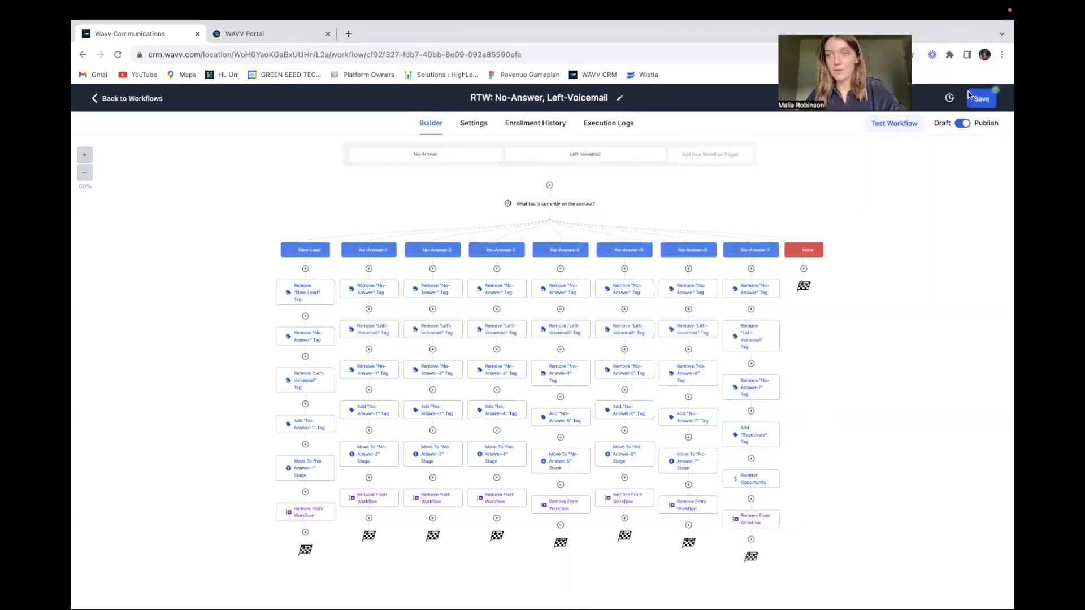
left_click(981, 99)
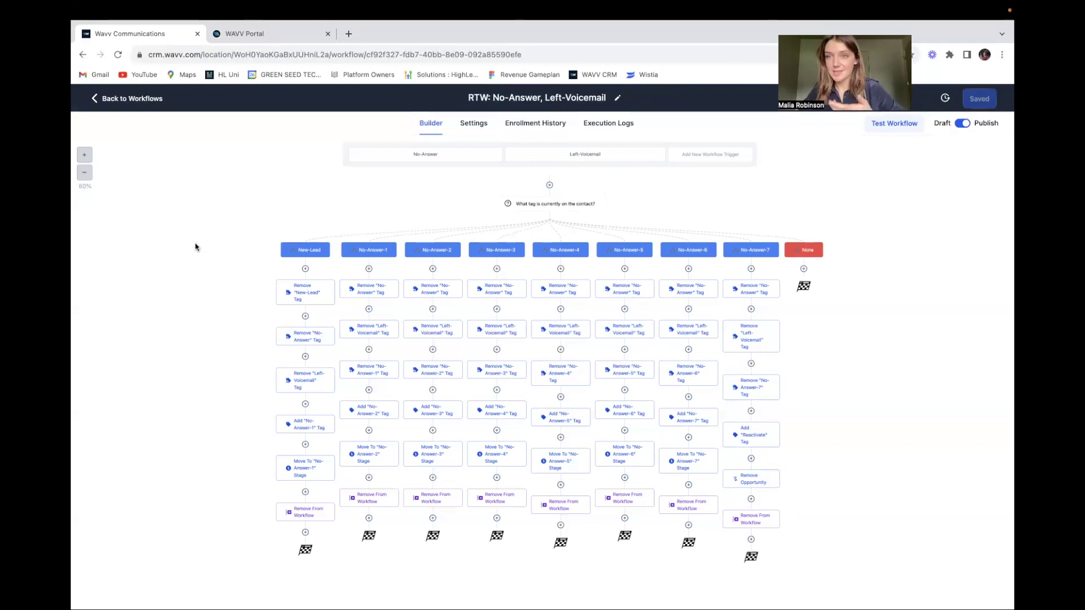
left_click(108, 100)
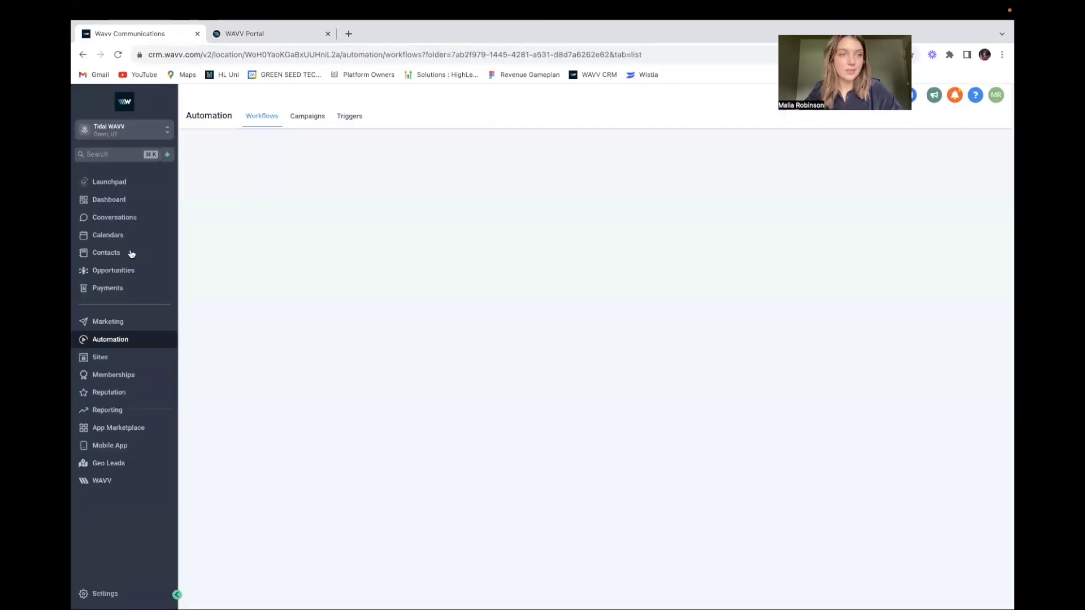
Start dialing all leads in the New Leads stage of the Ride the WAVV pipeline from the opportunities board
left_click(115, 271)
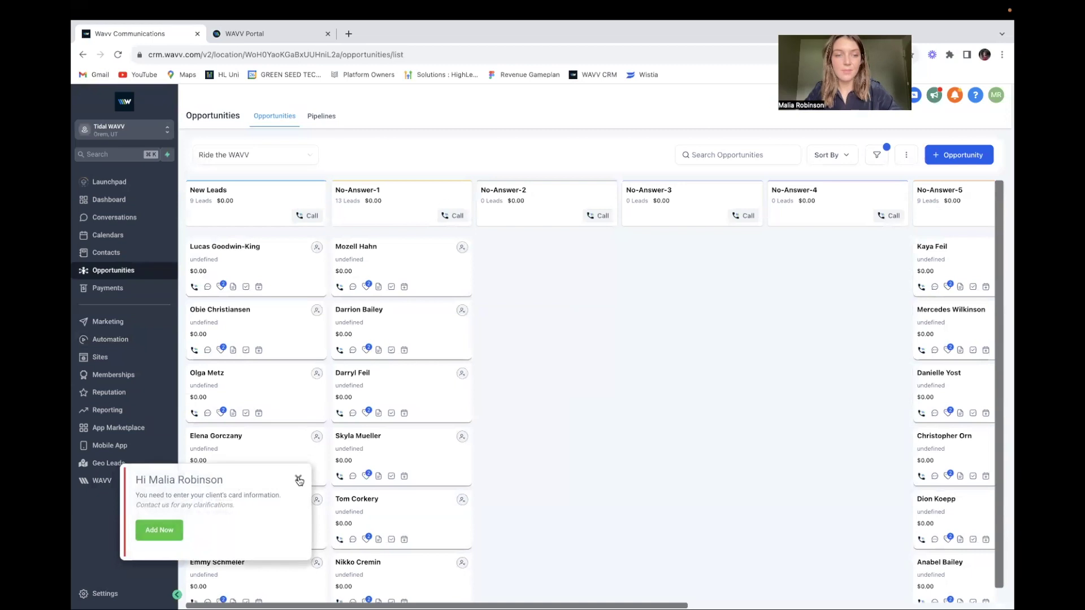
left_click(298, 479)
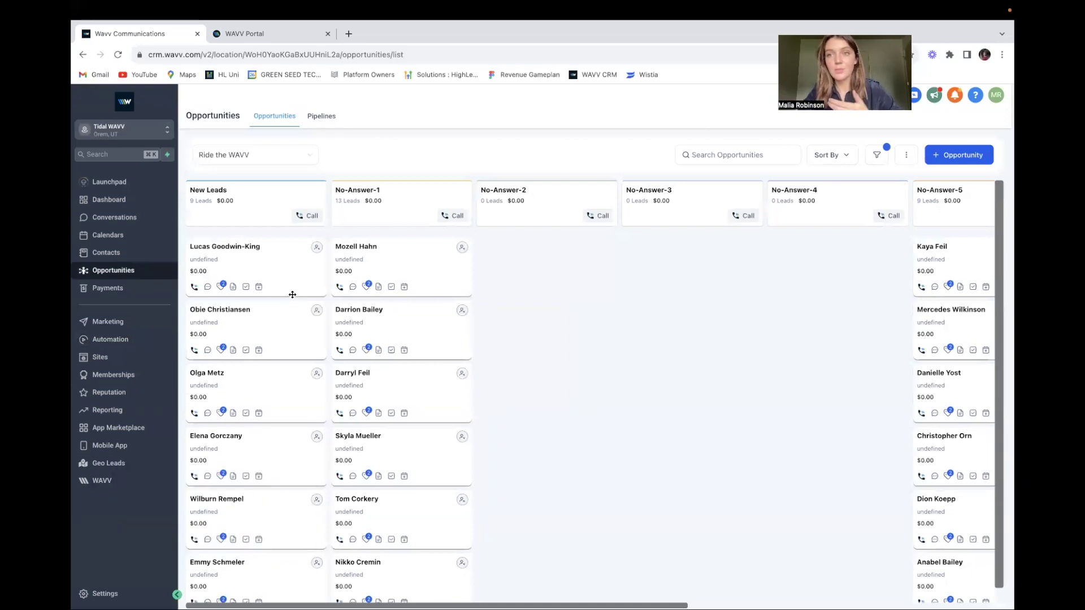
left_click(308, 218)
left_click(618, 395)
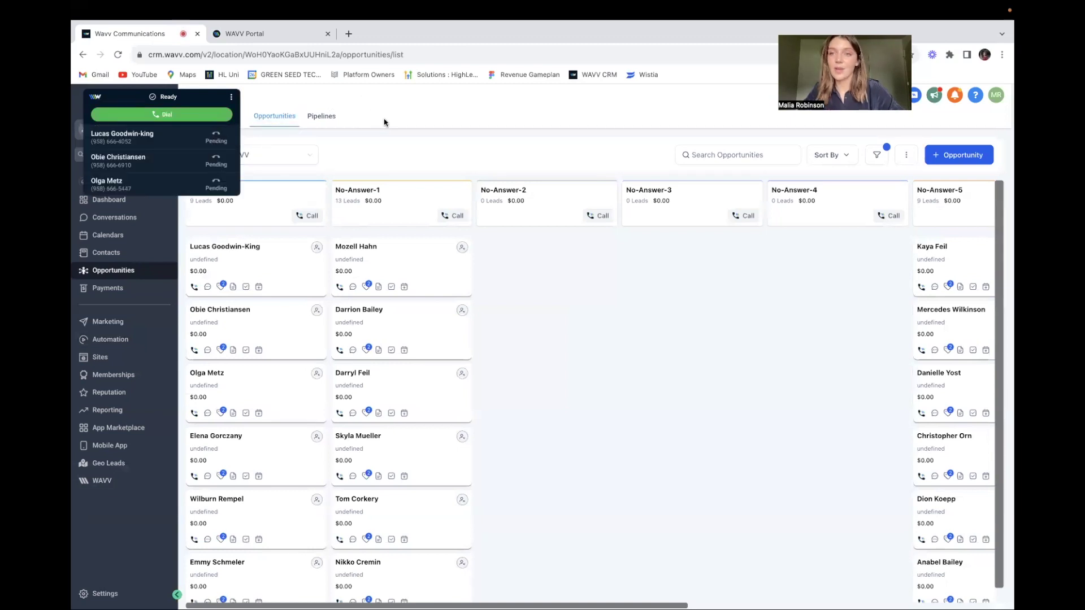
left_click(186, 123)
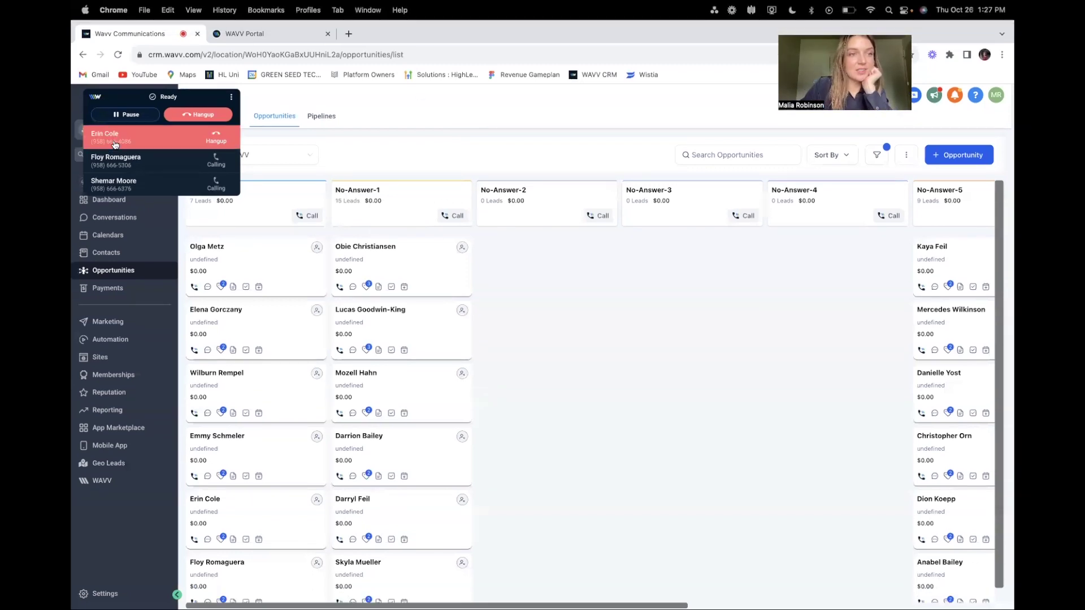
Let the New Leads calling campaign finish, return from the contact record to the opportunities board and close the dialer
scroll(250, 386, "down", 1)
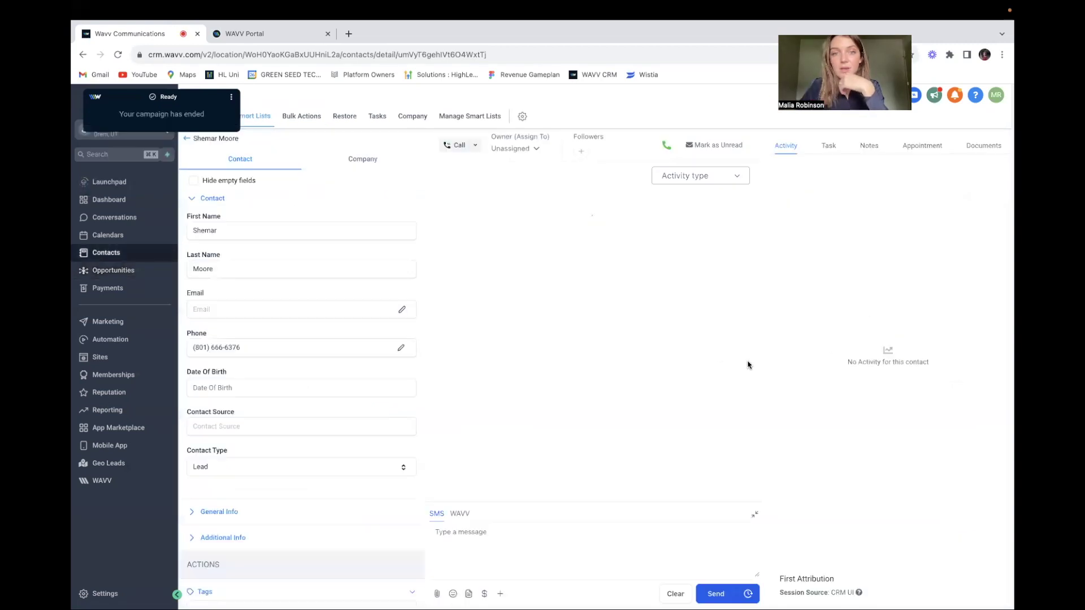
left_click(186, 139)
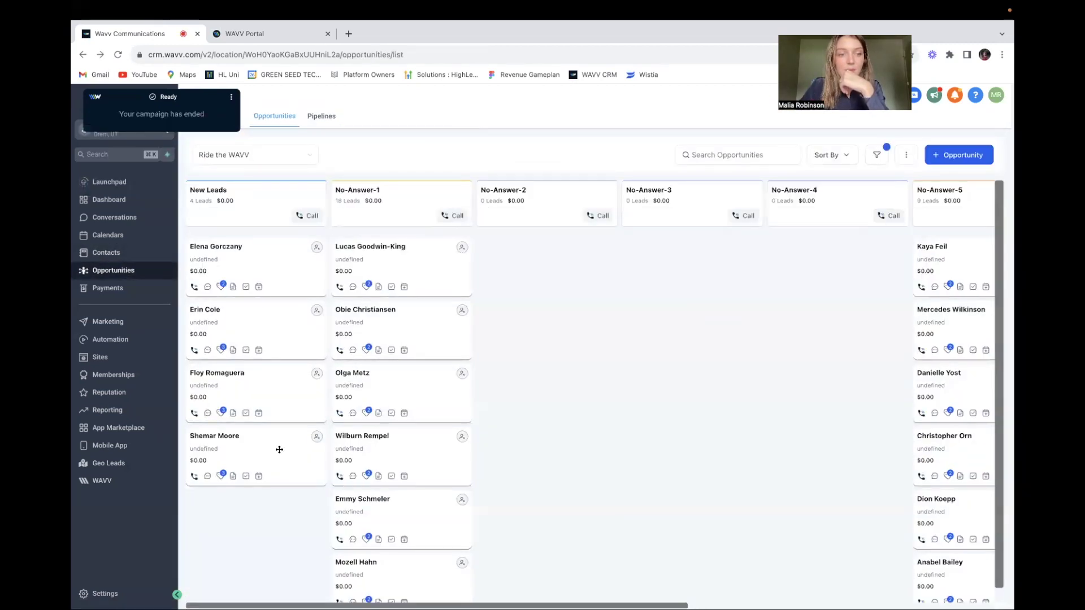
left_click(231, 97)
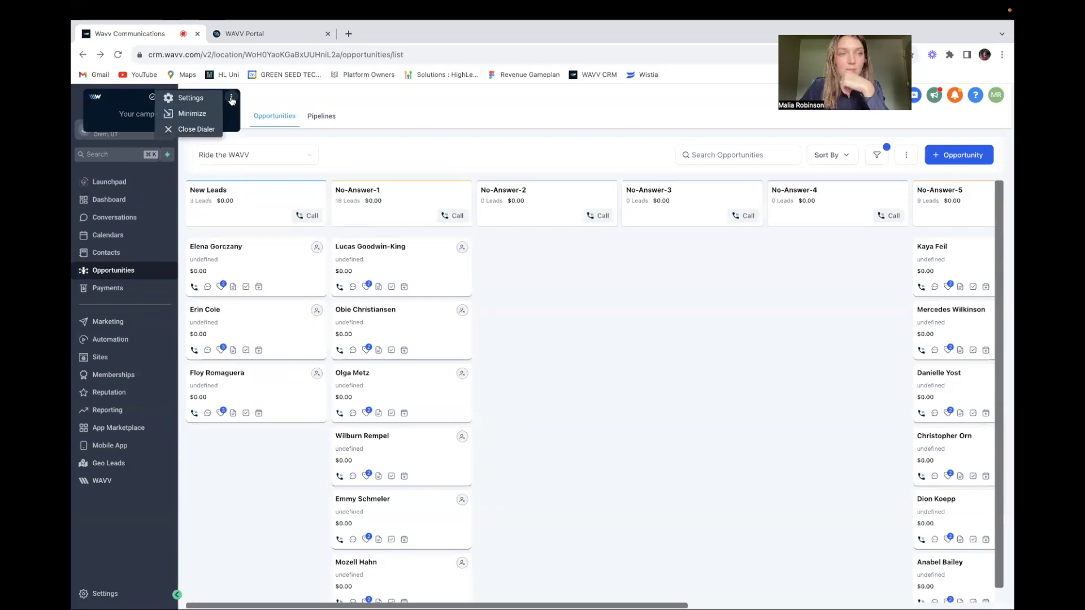
left_click(195, 128)
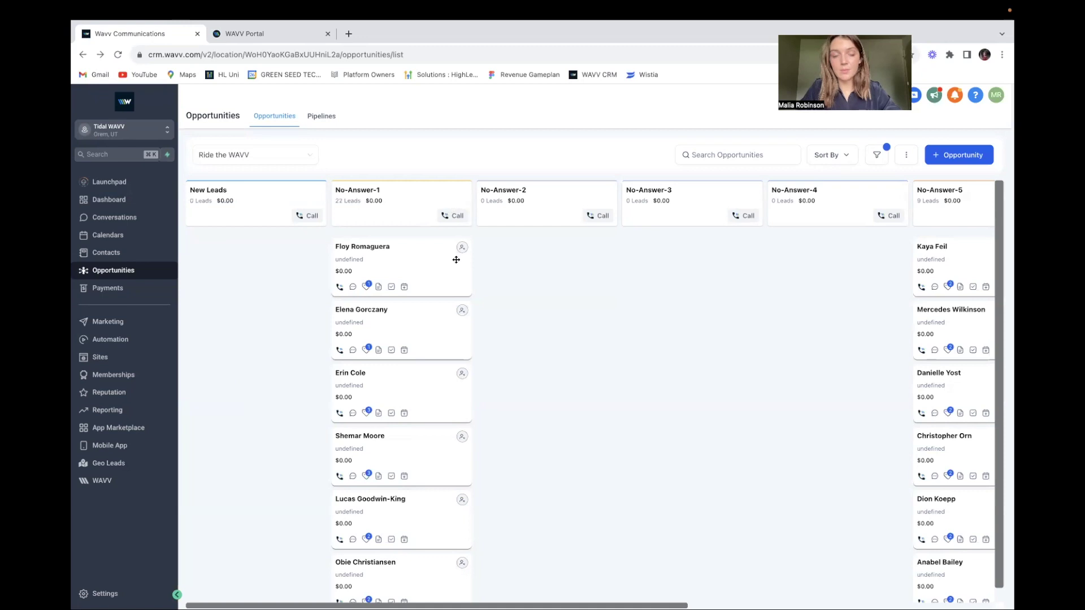
left_click(117, 483)
left_click(637, 269)
left_click(767, 209)
left_click(218, 245)
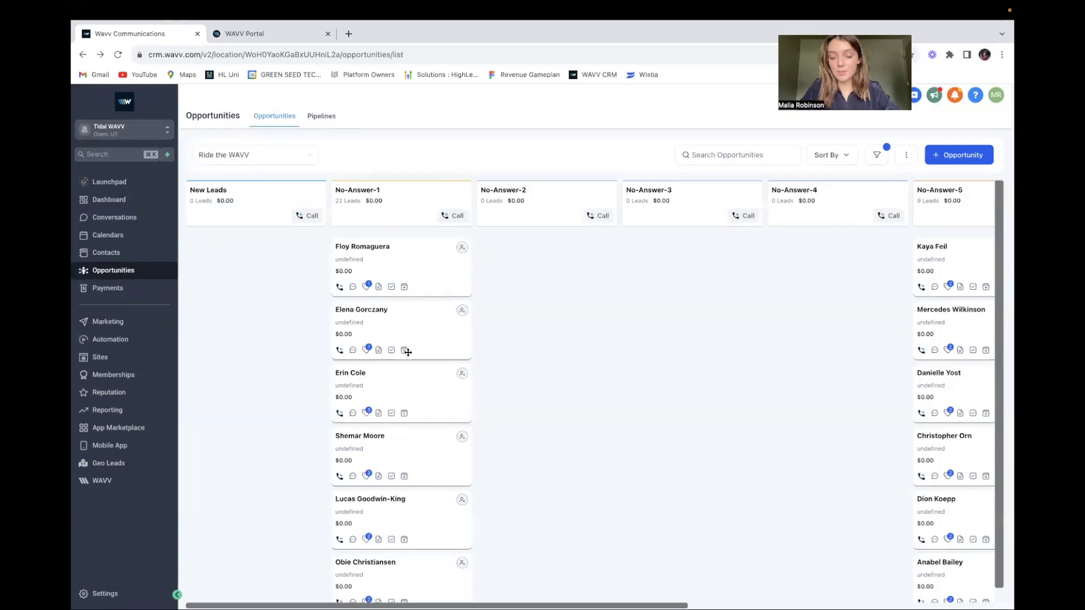